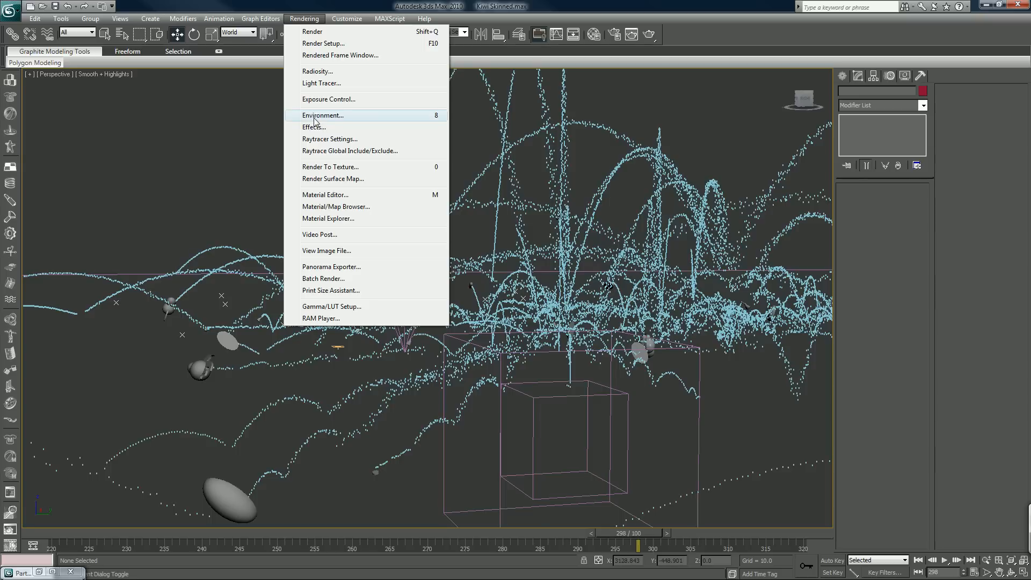
Add an AfterBurn atmospheric effect to the scene's environment and move the environment window clear of the viewport
{"action": "left_click", "coordinate": [314, 115]}
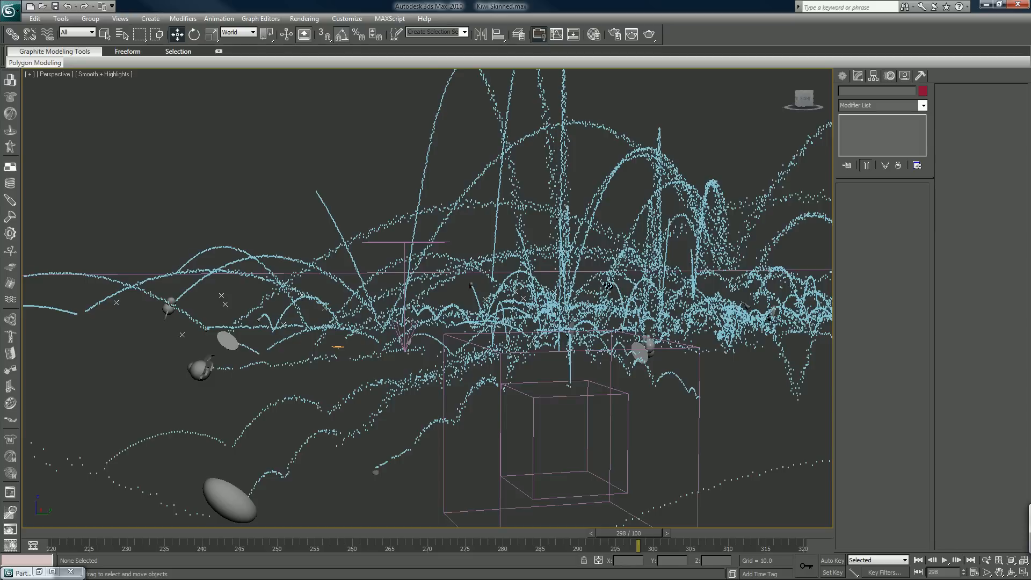
{"action": "left_click_drag", "start_coordinate": [746, 21], "coordinate": [726, 25]}
{"action": "left_click", "coordinate": [834, 246]}
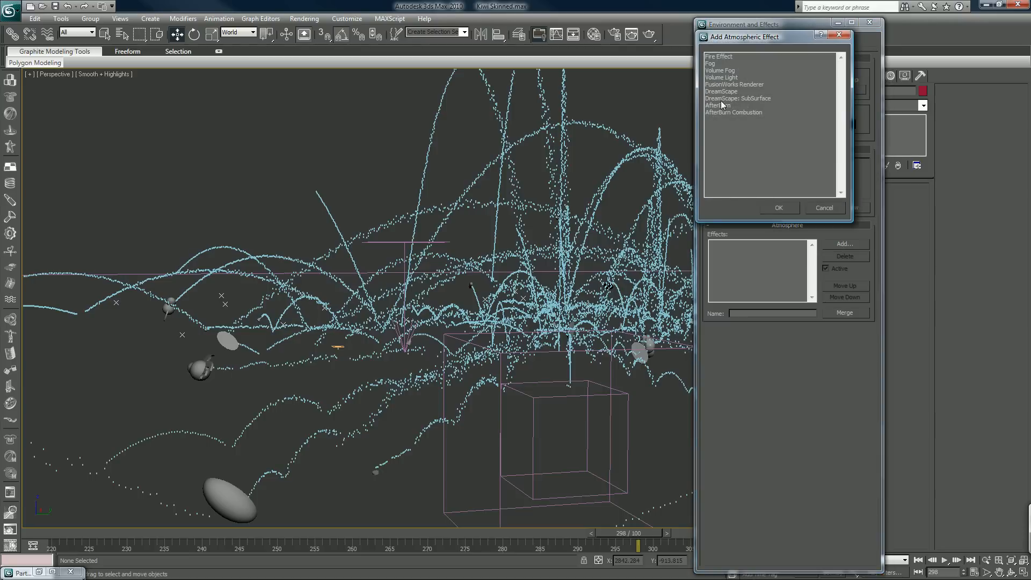
{"action": "left_click", "coordinate": [720, 106]}
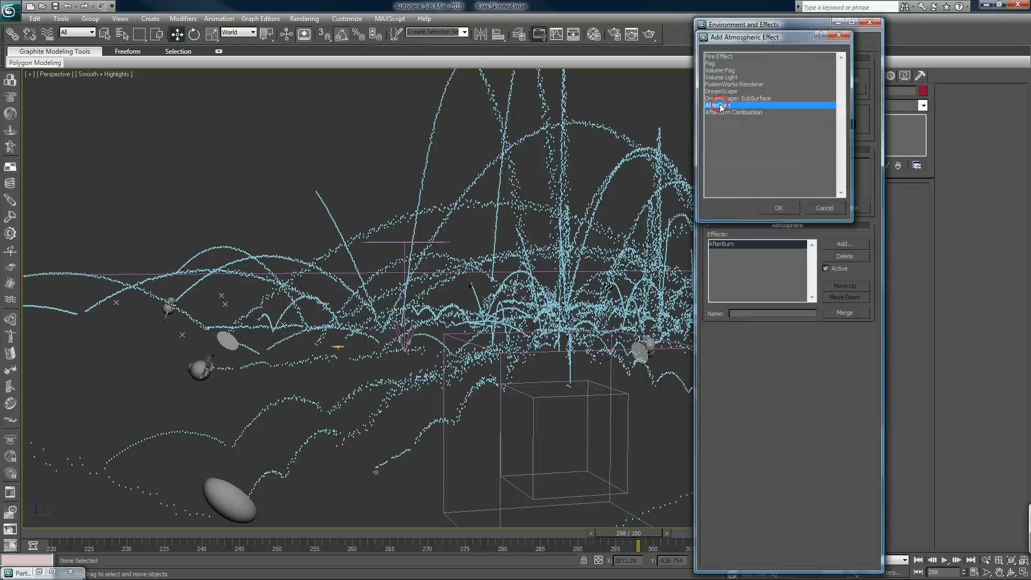
{"action": "double_click", "coordinate": [720, 106]}
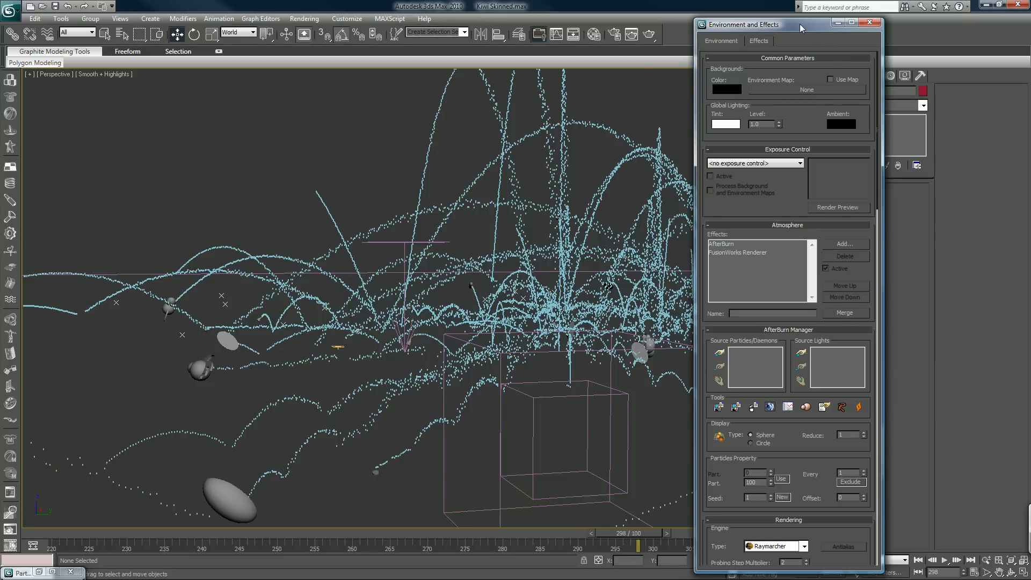
{"action": "left_click_drag", "start_coordinate": [800, 23], "coordinate": [946, 14]}
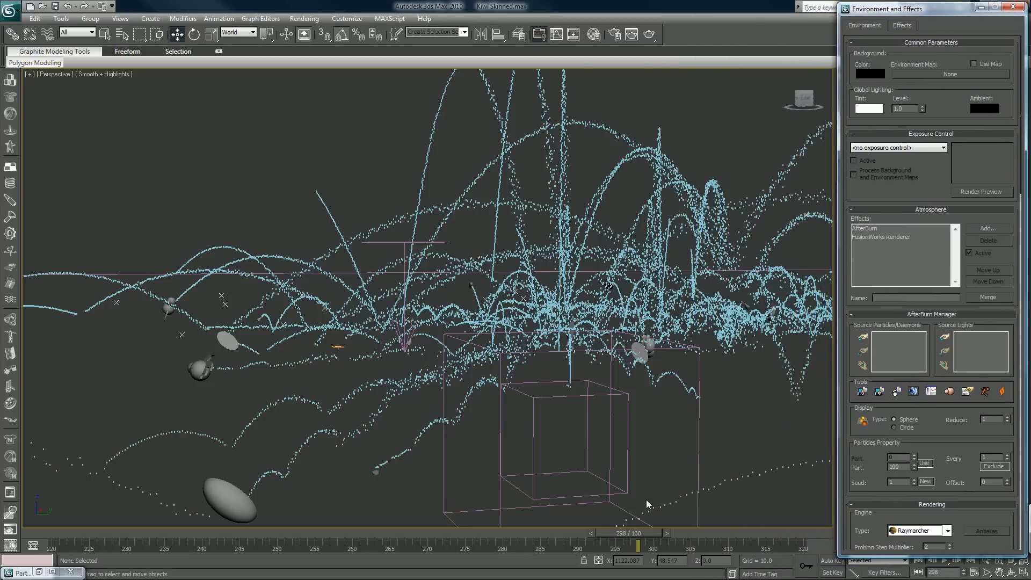
Go to frame 248 and set the Birth 01 particle amount to 2 in Particle View, framing the remaining explosion
{"action": "left_click_drag", "start_coordinate": [161, 533], "coordinate": [277, 533]}
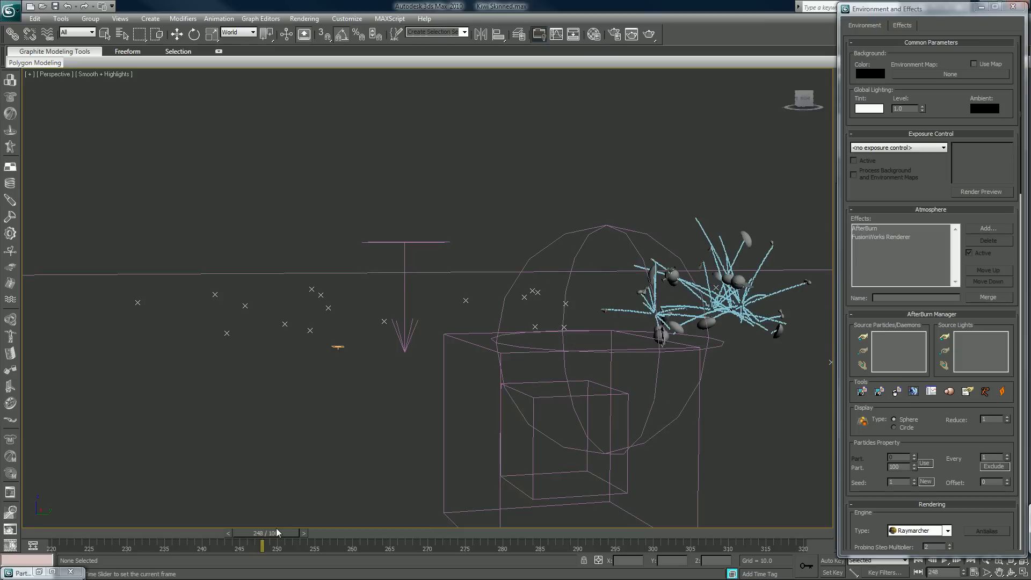
{"action": "key", "text": "w"}
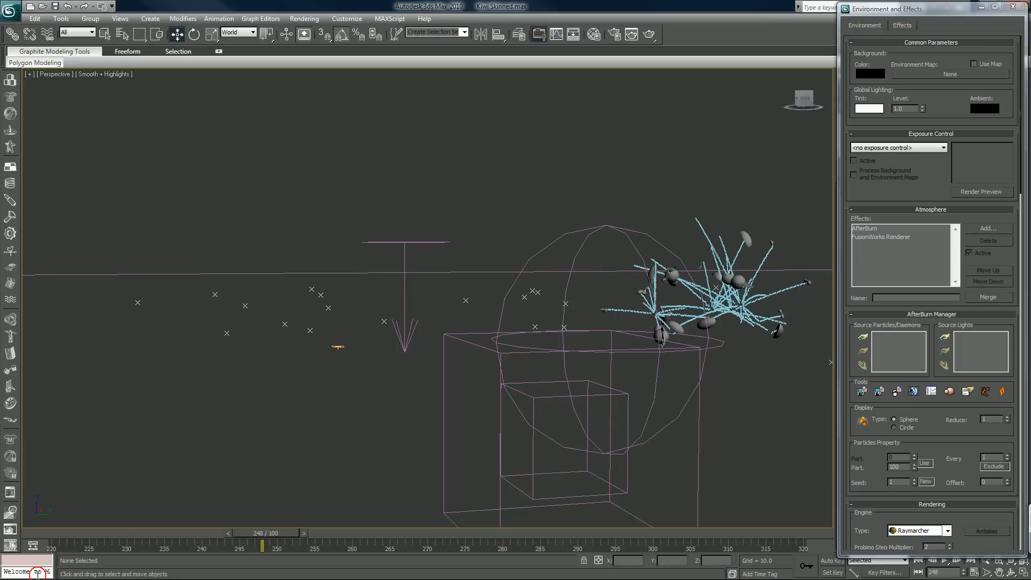
{"action": "key", "text": "6"}
{"action": "left_click", "coordinate": [86, 136]}
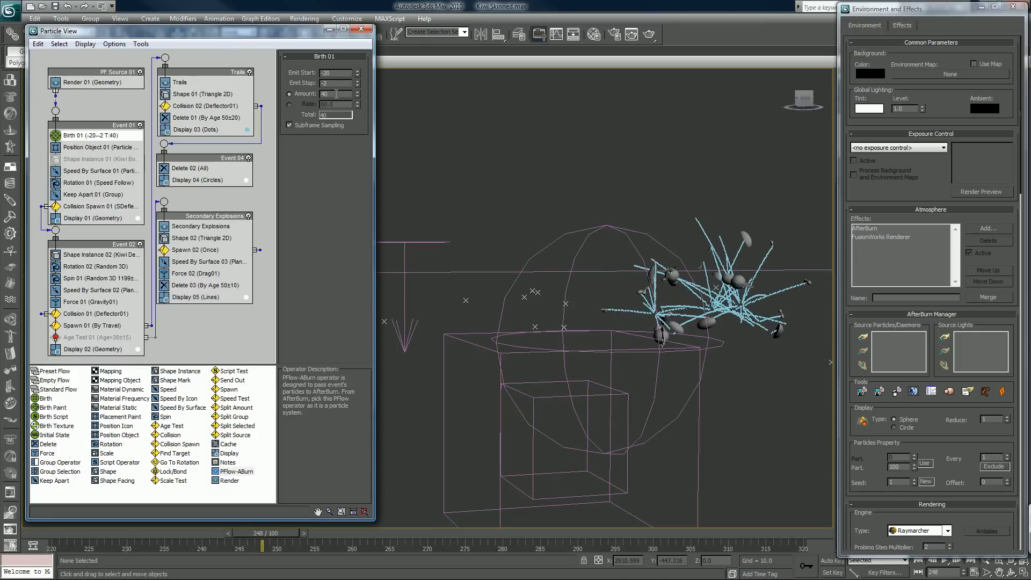
{"action": "double_click", "coordinate": [336, 94]}
{"action": "type", "text": "2"}
{"action": "key", "text": "Return"}
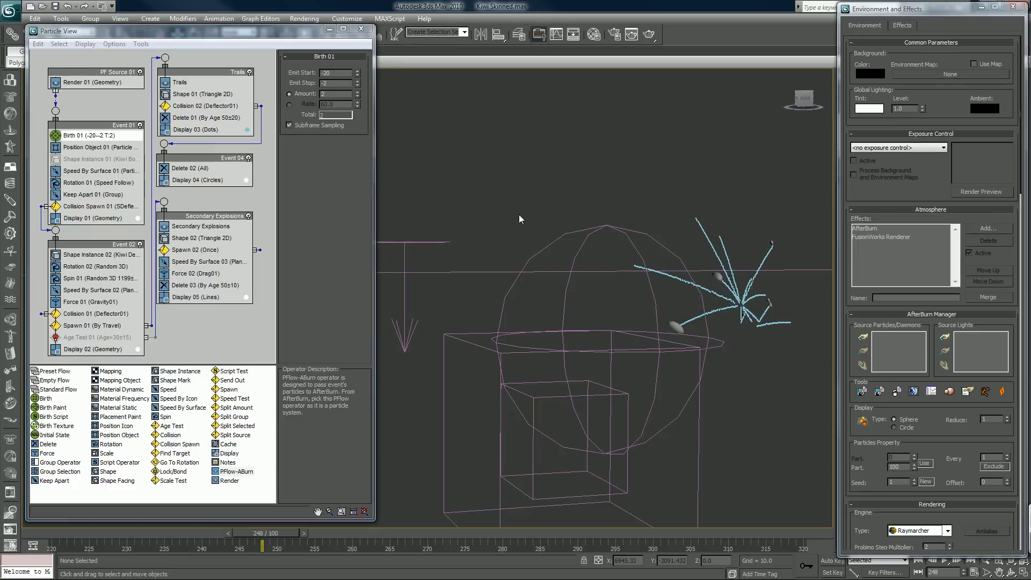
{"action": "middle_click_drag", "start_coordinate": [677, 255], "coordinate": [594, 255], "text": "alt"}
{"action": "middle_click_drag", "start_coordinate": [670, 247], "coordinate": [517, 239]}
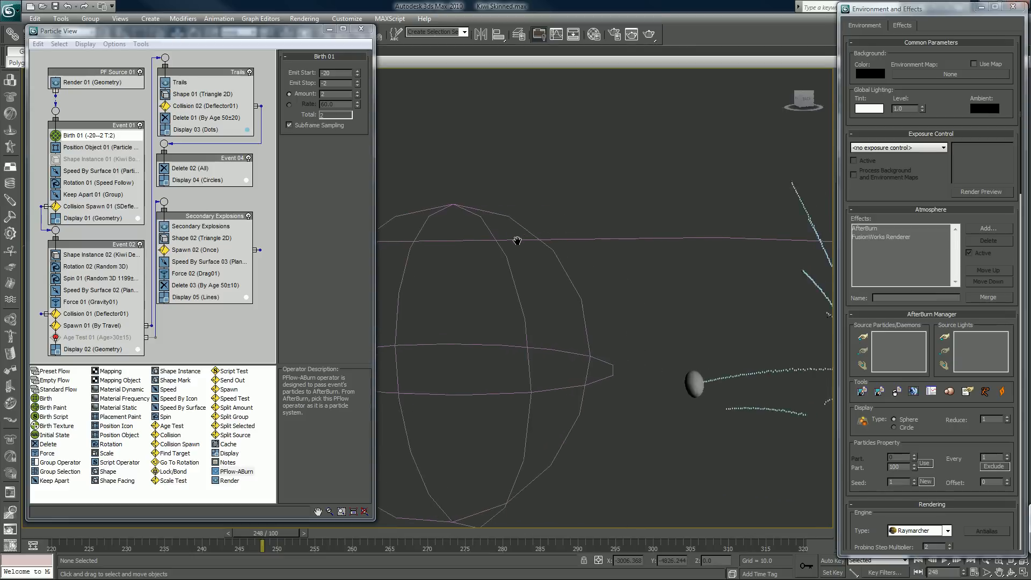
{"action": "middle_click_drag", "start_coordinate": [632, 257], "coordinate": [579, 254]}
{"action": "scroll", "coordinate": [579, 255], "scroll_direction": "up", "scroll_amount": 2}
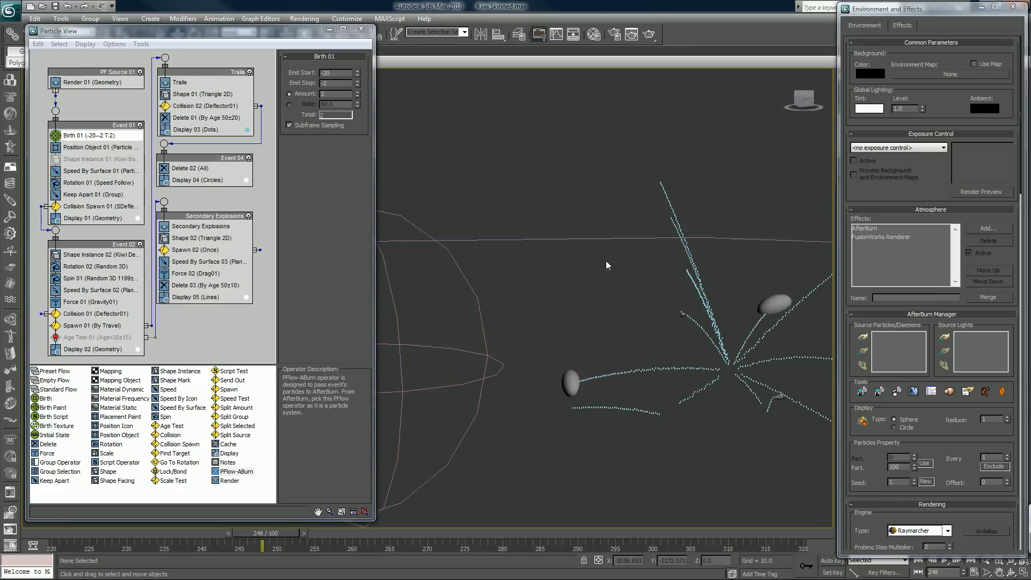
{"action": "middle_click_drag", "start_coordinate": [660, 259], "coordinate": [589, 257]}
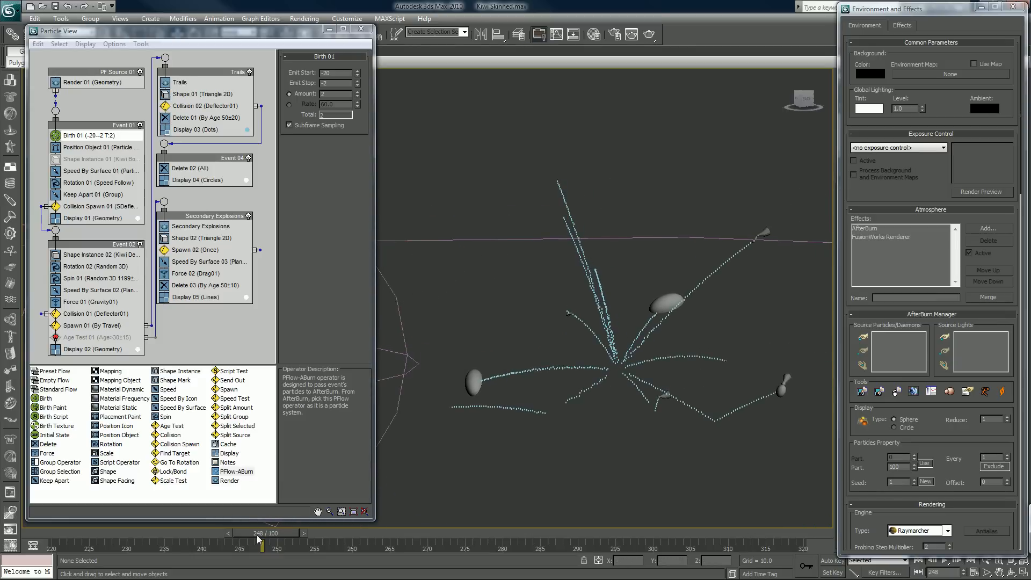
{"action": "left_click", "coordinate": [861, 341]}
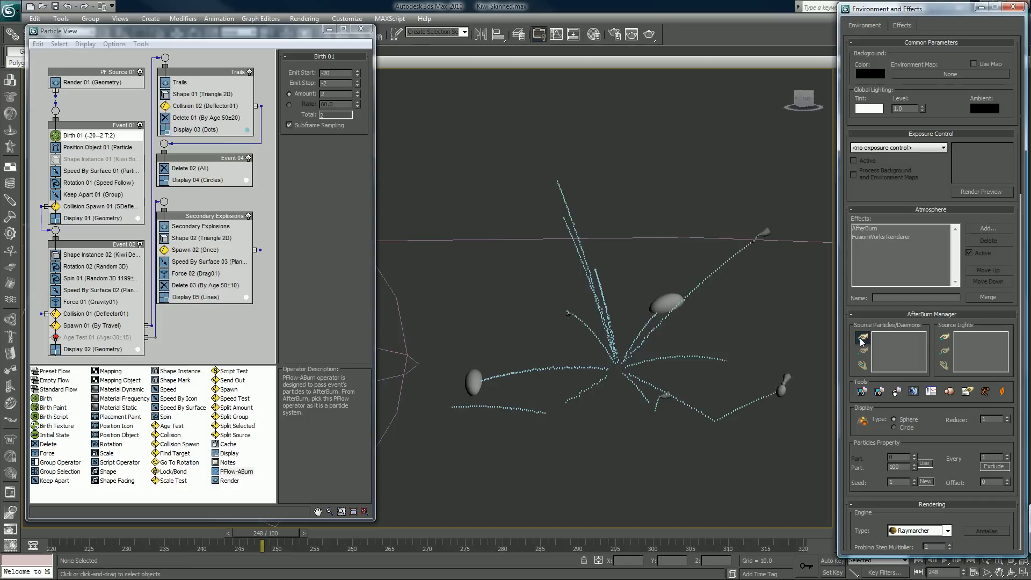
{"action": "key", "text": "h"}
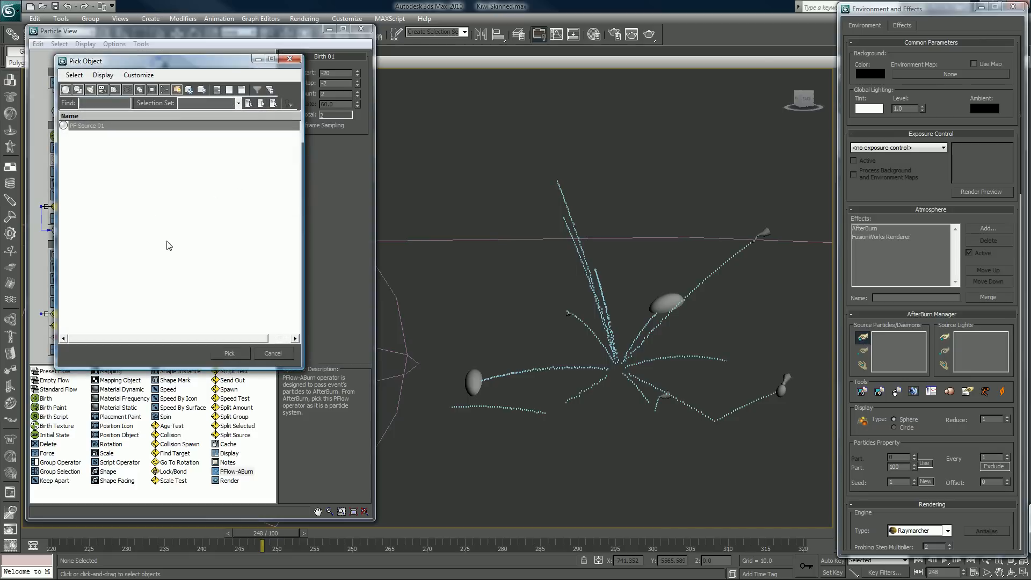
{"action": "left_click", "coordinate": [271, 354]}
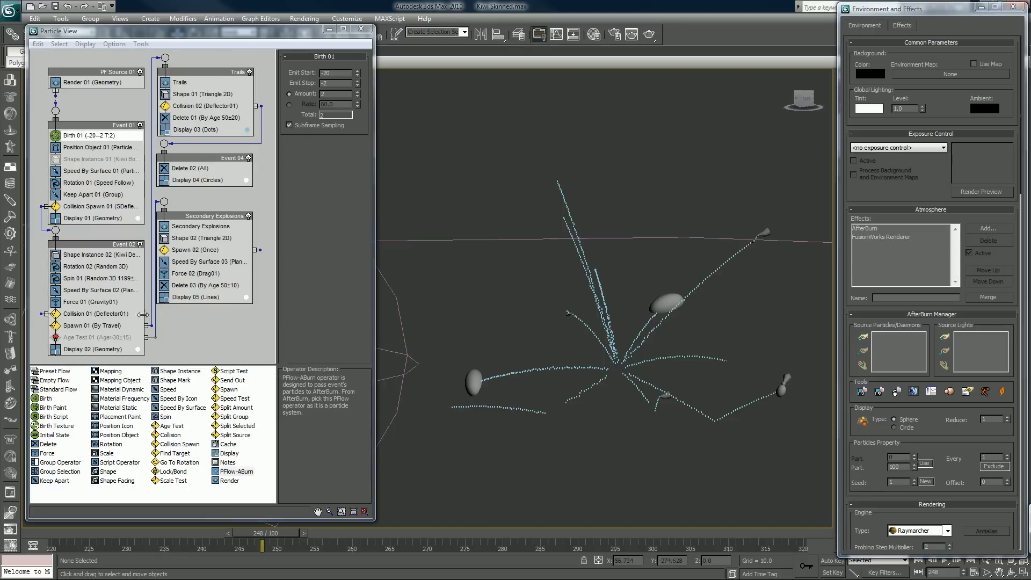
Enable the Age Test 01 operator in Event 02 and the Shape Instance 01 operator in Event 01
{"action": "left_click", "coordinate": [57, 338]}
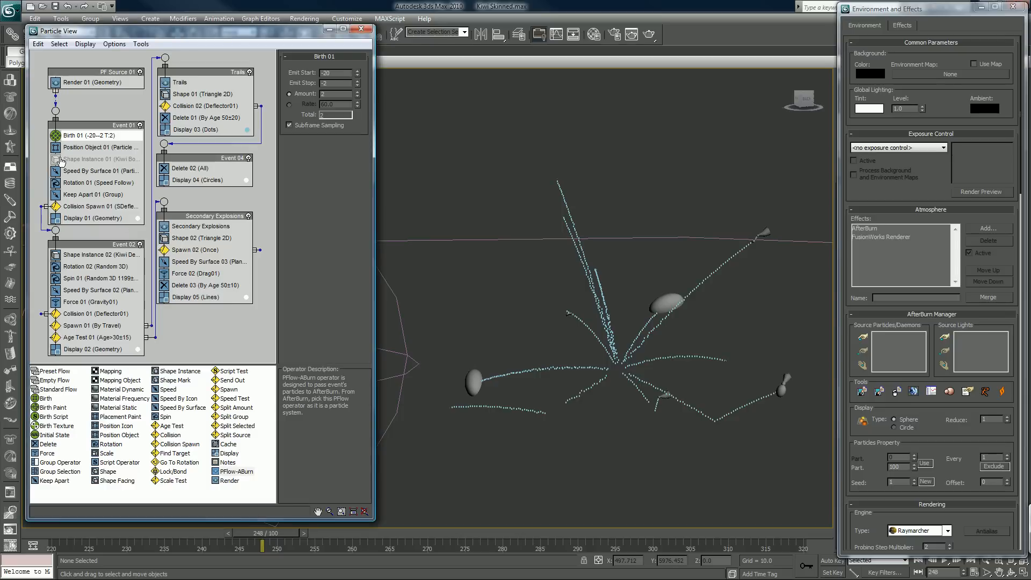
{"action": "left_click", "coordinate": [58, 159]}
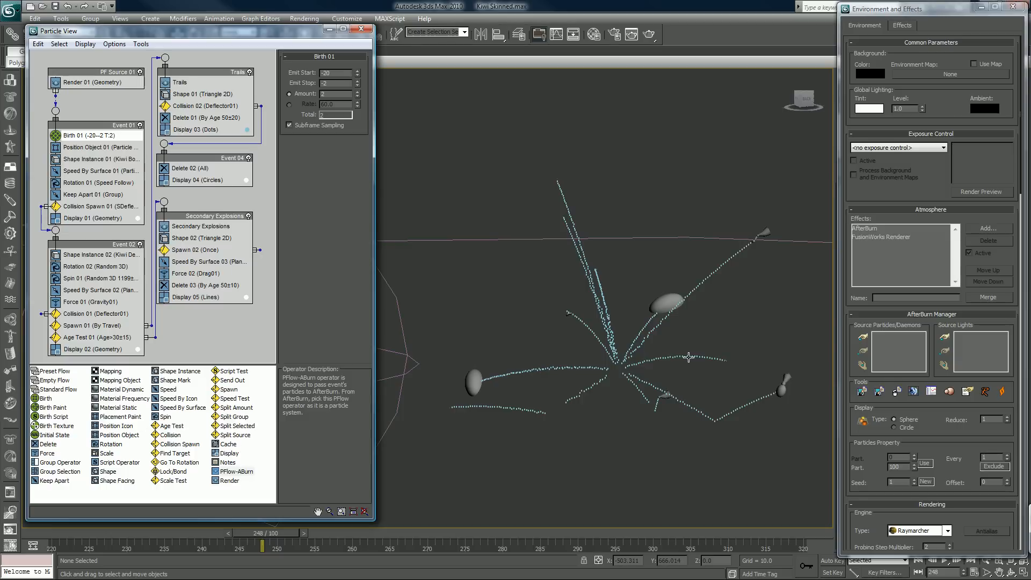
Add PF Source 01 to AfterBurn's source particles by picking it from the object list
{"action": "left_click", "coordinate": [861, 338]}
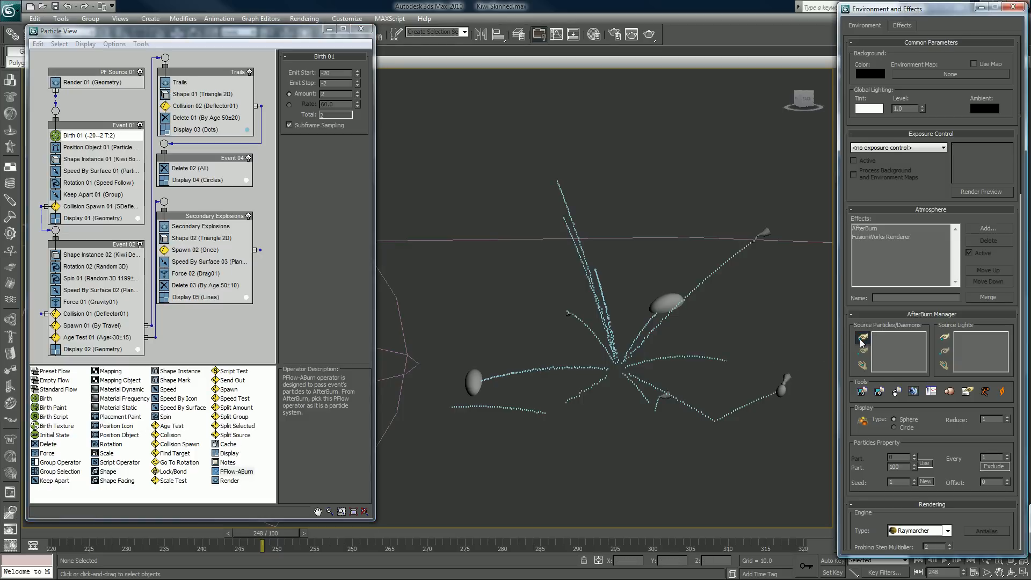
{"action": "key", "text": "h"}
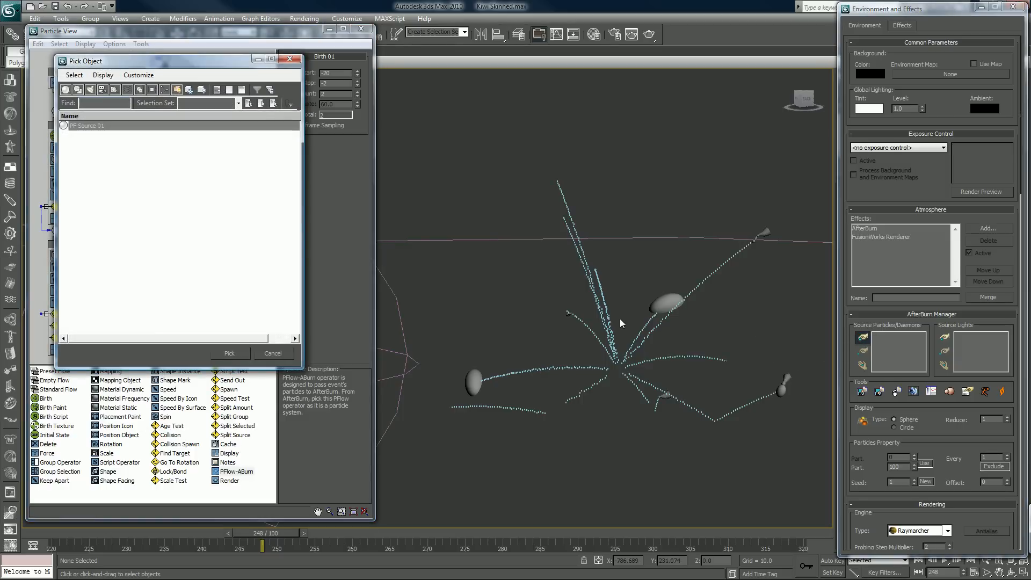
{"action": "left_click", "coordinate": [89, 127]}
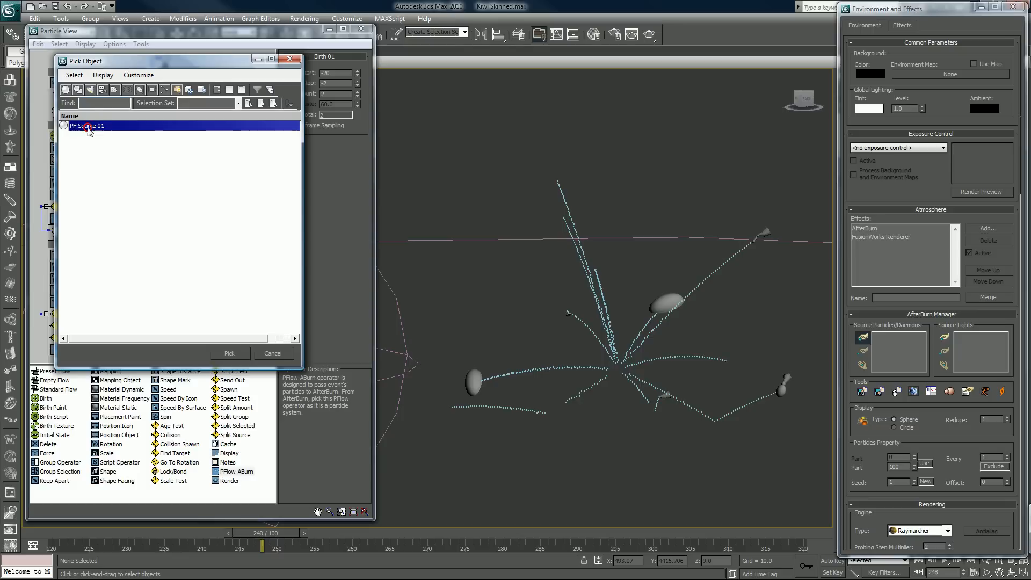
{"action": "double_click", "coordinate": [88, 128]}
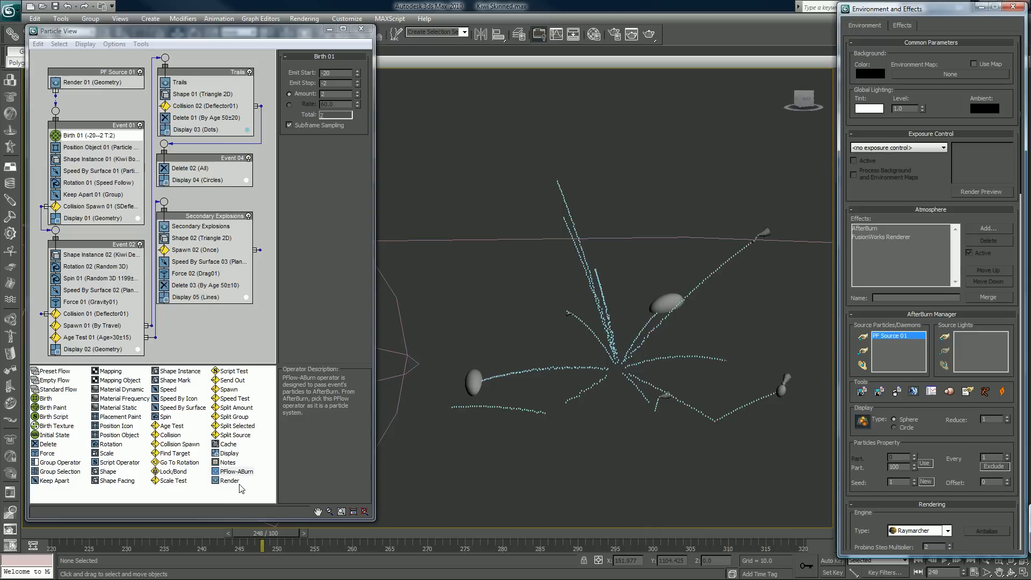
Select the AfterBurn effect and replace the first operator in the Trails event with a PFlow-ABurn operator
{"action": "left_click", "coordinate": [152, 534]}
{"action": "left_click_drag", "start_coordinate": [153, 539], "coordinate": [257, 531]}
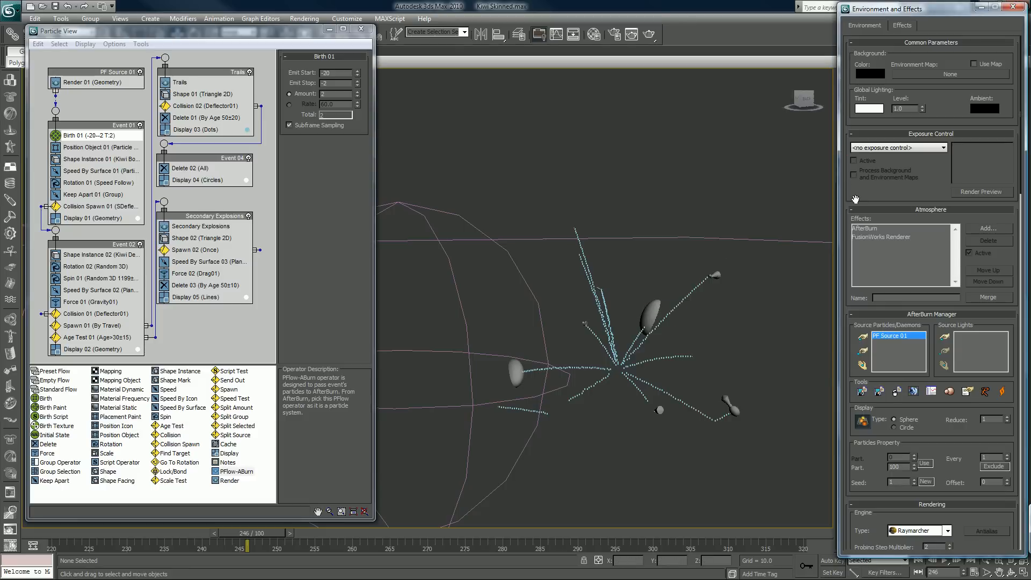
{"action": "left_click", "coordinate": [868, 238]}
{"action": "left_click", "coordinate": [865, 229]}
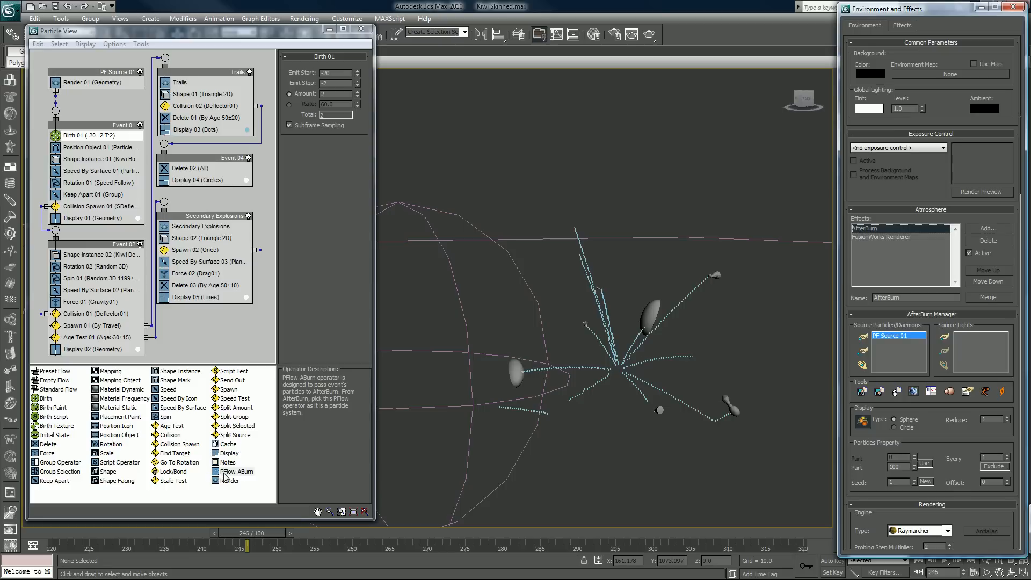
{"action": "left_click_drag", "start_coordinate": [224, 475], "coordinate": [212, 83]}
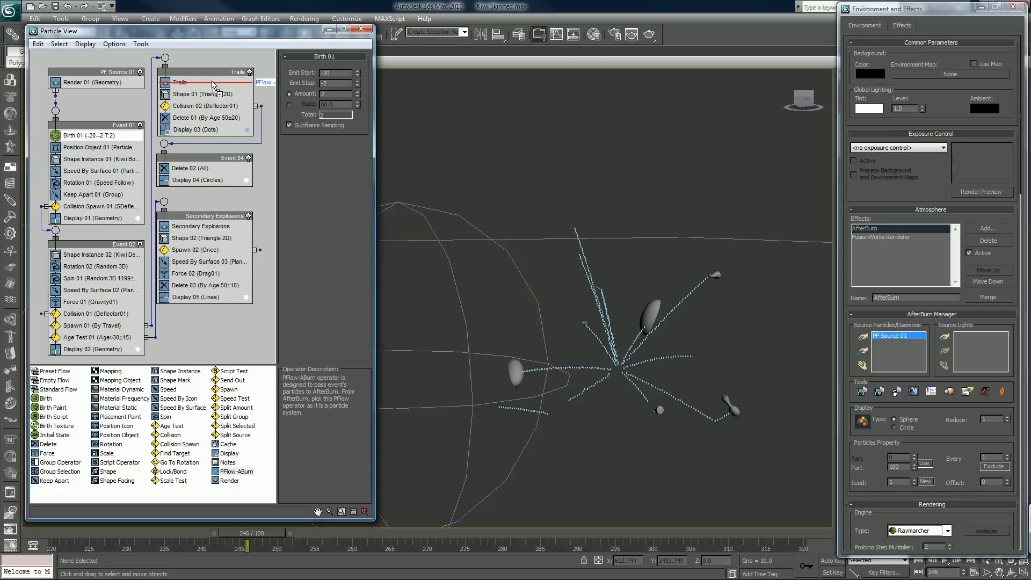
Remove PF Source 01 from AfterBurn's source particles
{"action": "left_click", "coordinate": [863, 349]}
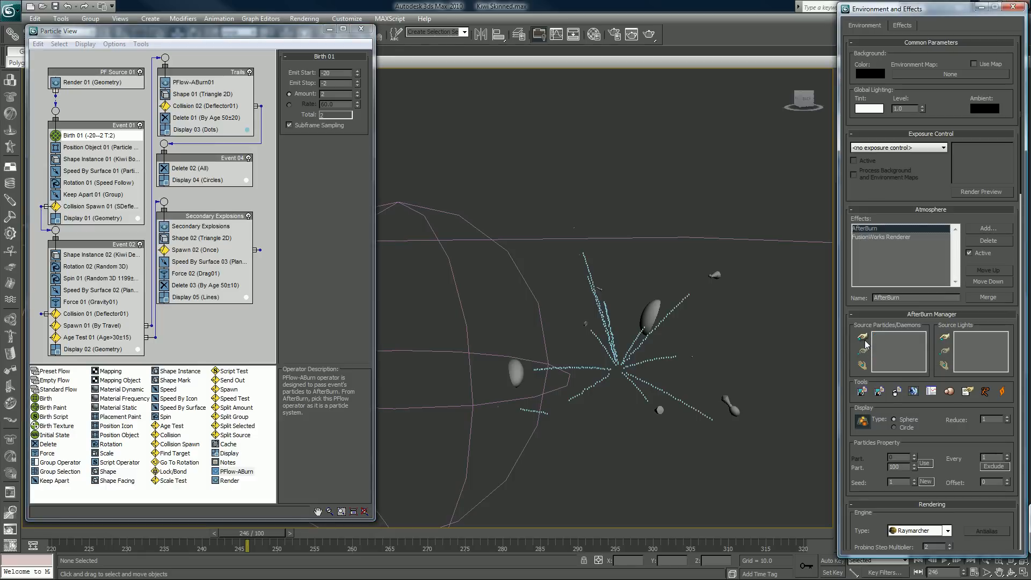
{"action": "left_click", "coordinate": [864, 339]}
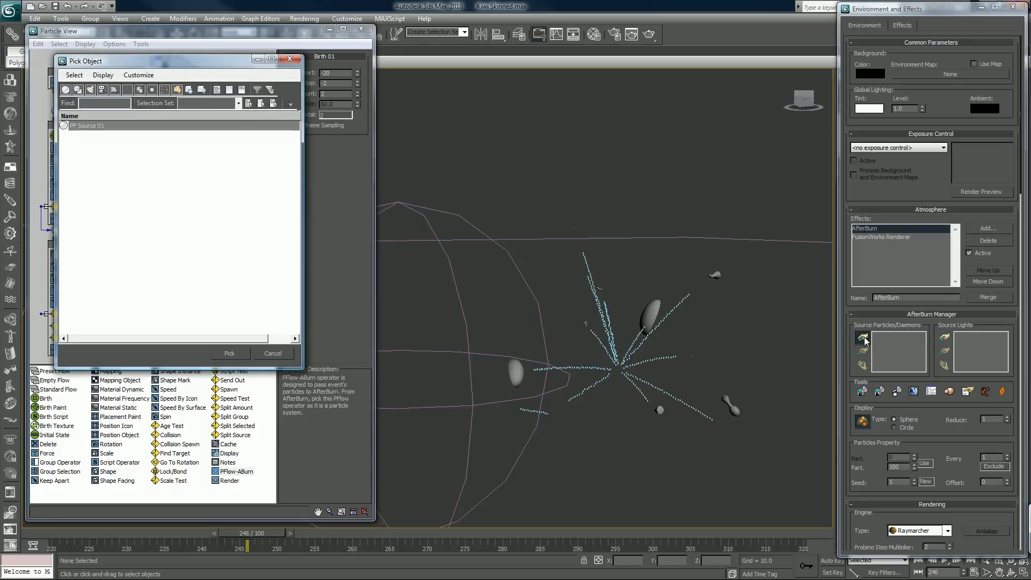
{"action": "left_click", "coordinate": [267, 355]}
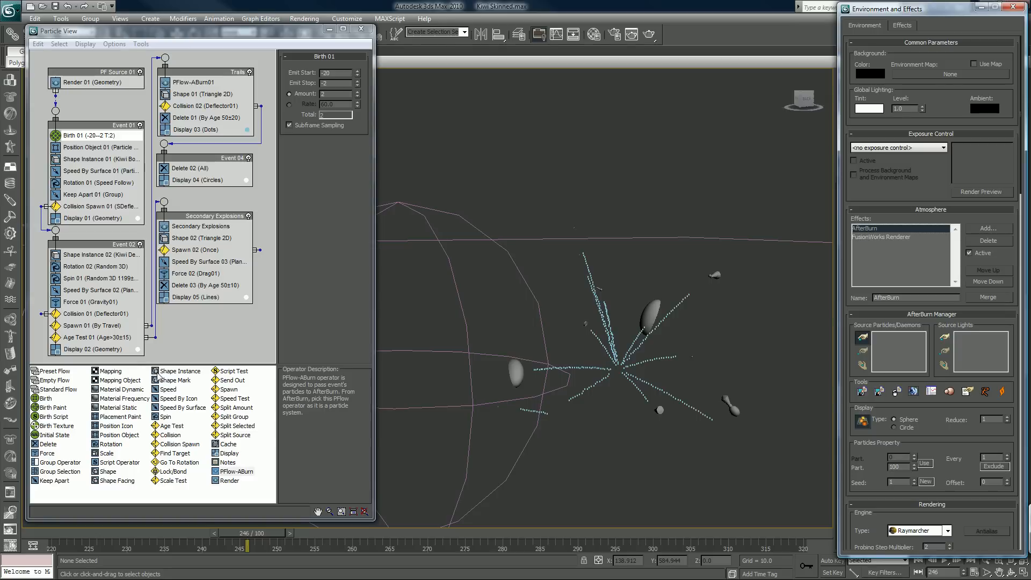
Turn off AfterBurn's particle display and add PF Source 01 as its source by picking the trail particles in the viewport at frame 249
{"action": "left_click_drag", "start_coordinate": [81, 535], "coordinate": [276, 519]}
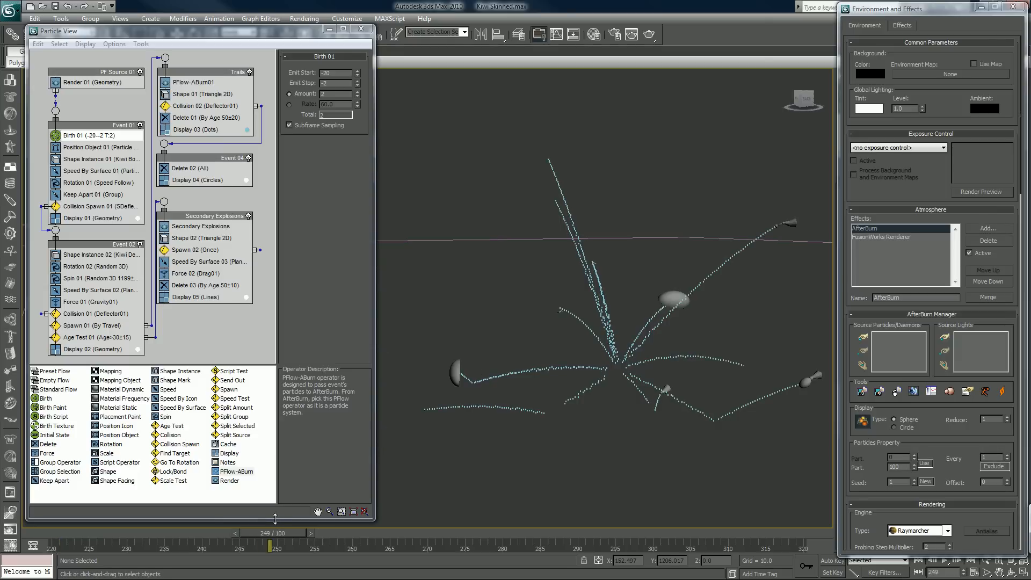
{"action": "left_click", "coordinate": [862, 424]}
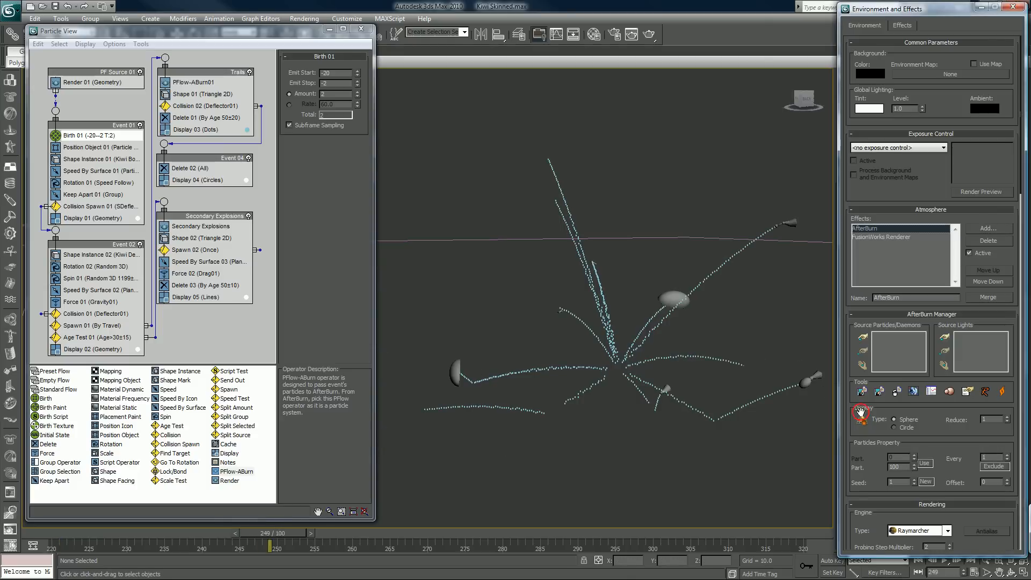
{"action": "left_click", "coordinate": [863, 337]}
{"action": "left_click", "coordinate": [863, 338]}
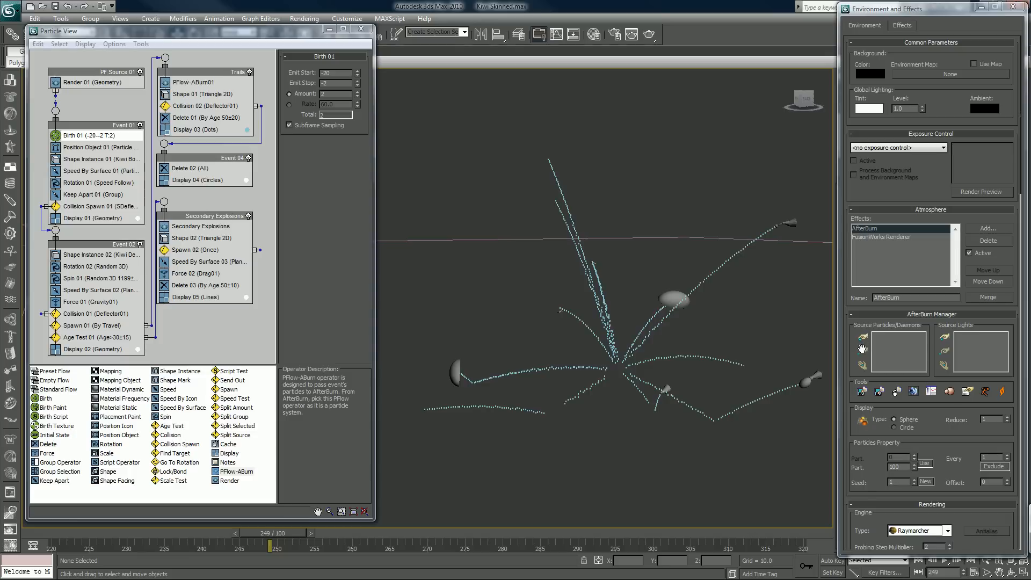
{"action": "left_click", "coordinate": [707, 277]}
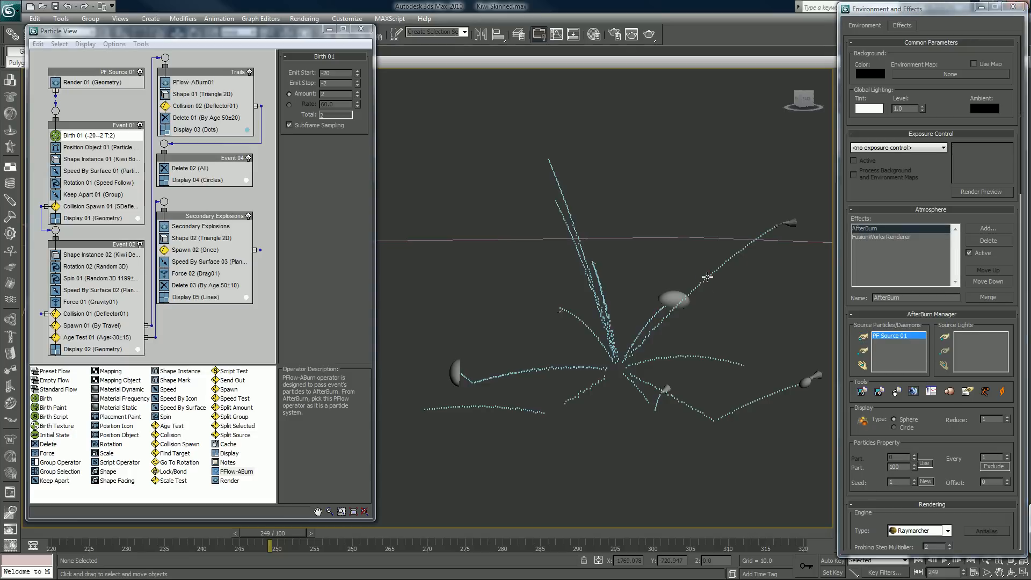
Inspect the PFlow-ABurn01 operator's settings, test-render the Perspective view at frame 248, and close the rendered image
{"action": "left_click", "coordinate": [203, 84]}
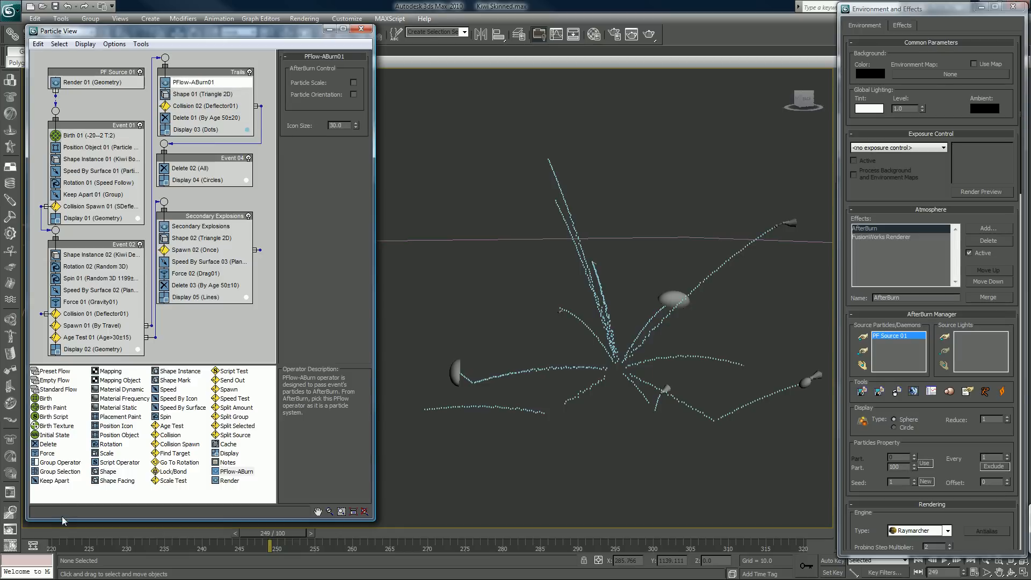
{"action": "left_click", "coordinate": [60, 530]}
{"action": "left_click_drag", "start_coordinate": [59, 531], "coordinate": [265, 505]}
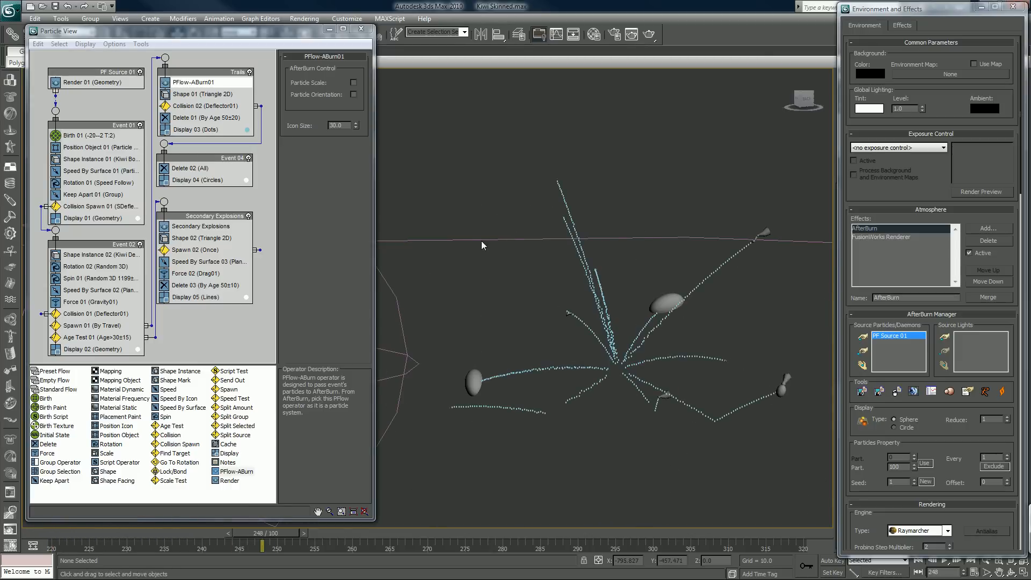
{"action": "left_click", "coordinate": [650, 34]}
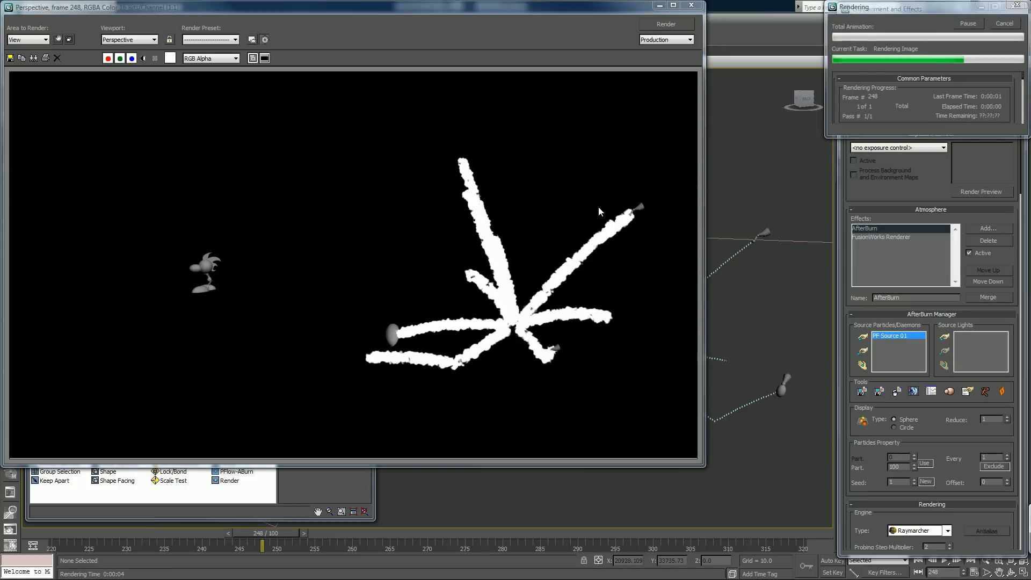
{"action": "left_click", "coordinate": [692, 6]}
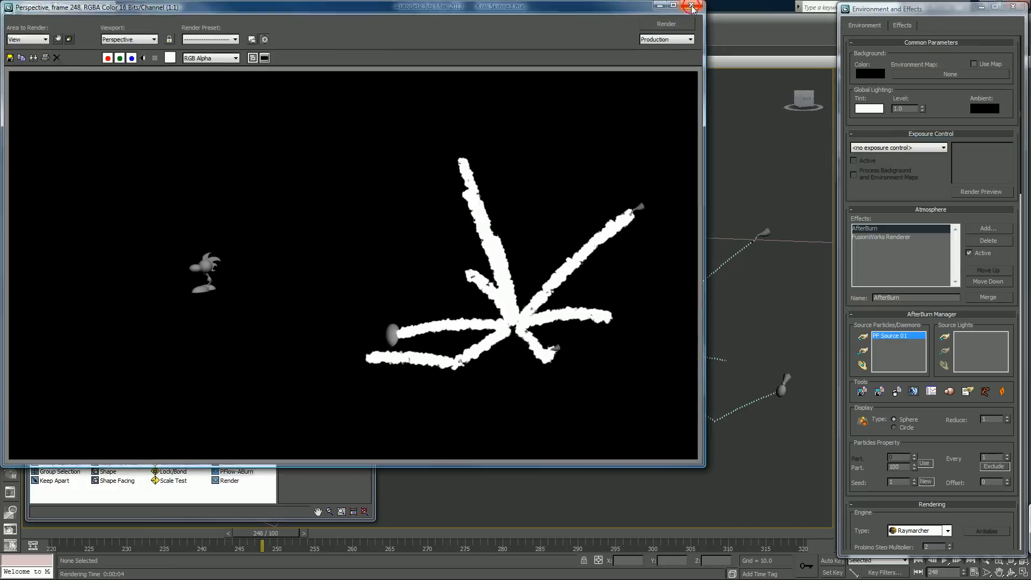
Turn on AfterBurn's particle display, scrub the timeline between frames 243 and 256, and look through the rendering and shading settings
{"action": "left_click", "coordinate": [863, 422]}
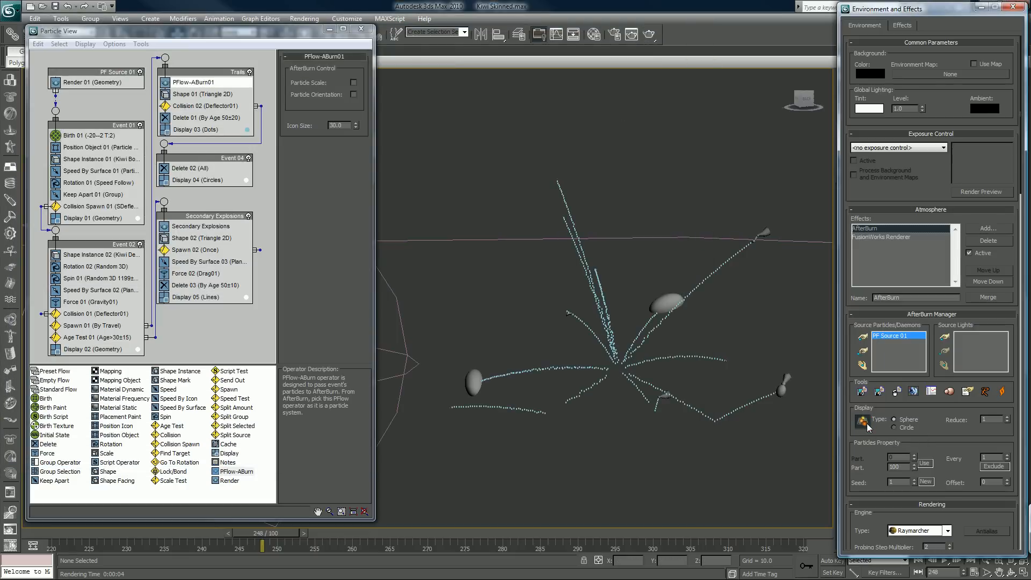
{"action": "left_click_drag", "start_coordinate": [273, 533], "coordinate": [329, 538]}
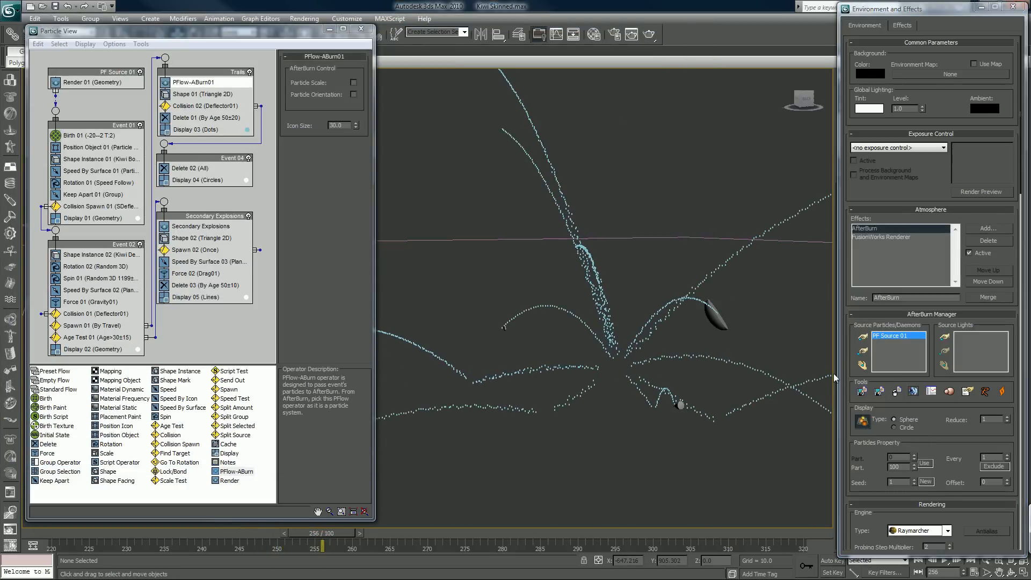
{"action": "left_click_drag", "start_coordinate": [848, 368], "coordinate": [857, 78]}
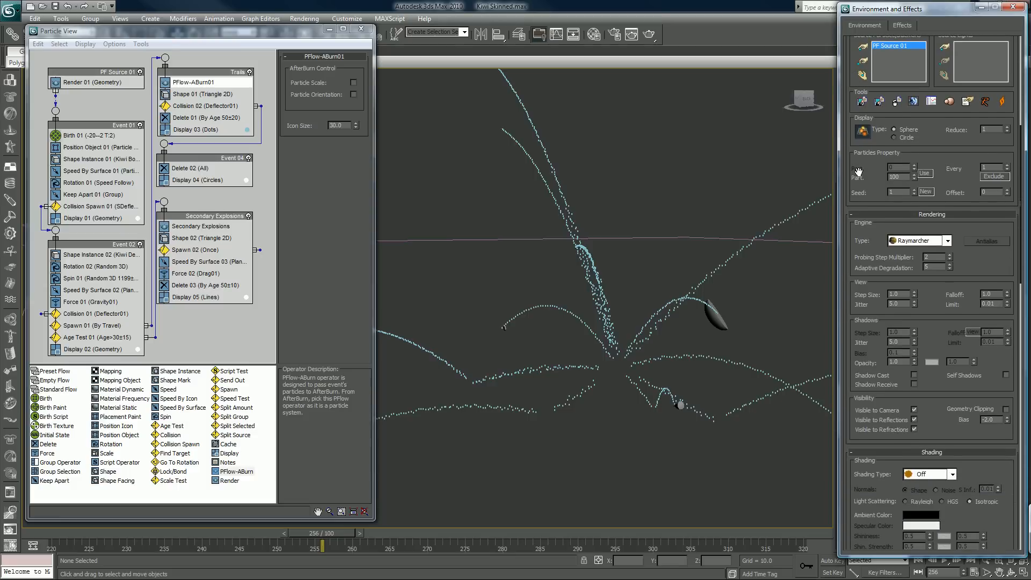
{"action": "left_click_drag", "start_coordinate": [191, 536], "coordinate": [224, 536]}
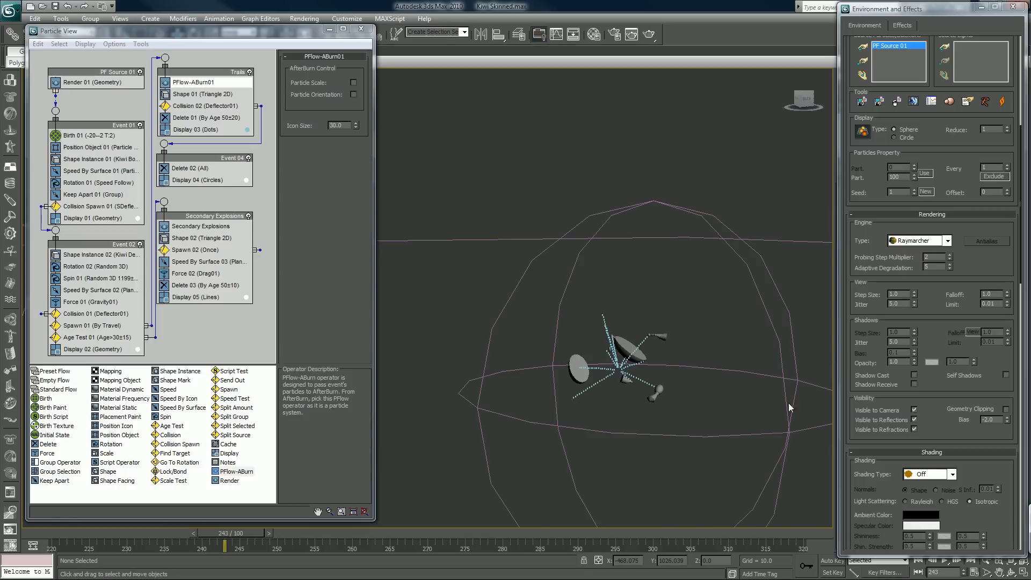
{"action": "left_click_drag", "start_coordinate": [853, 473], "coordinate": [869, 58]}
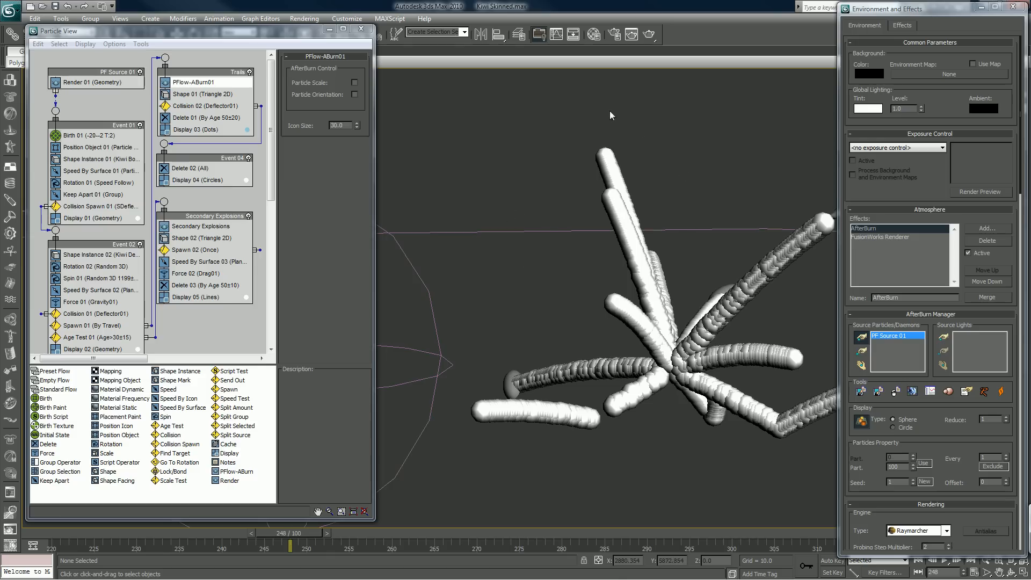
Toggle the hide state of the Kiwi Debris 01 layer off and back in the layer manager and close it
{"action": "left_click", "coordinate": [518, 36]}
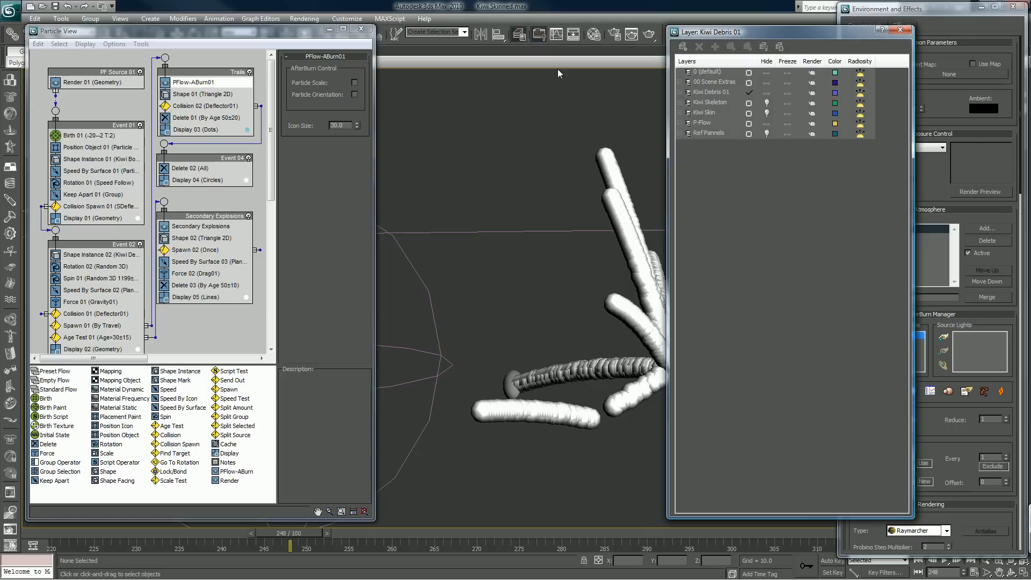
{"action": "left_click", "coordinate": [766, 93]}
{"action": "left_click", "coordinate": [766, 94]}
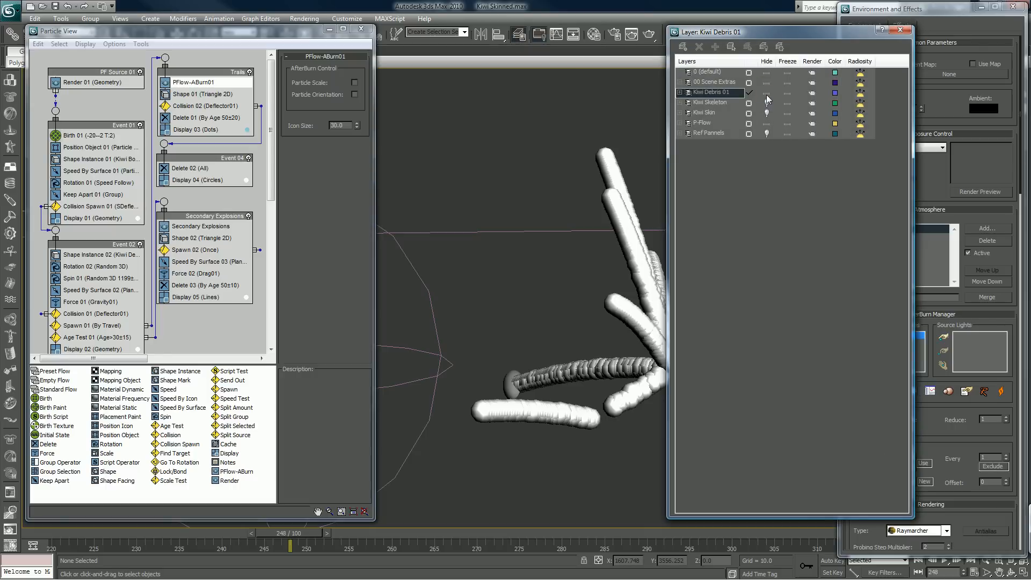
{"action": "left_click", "coordinate": [900, 29]}
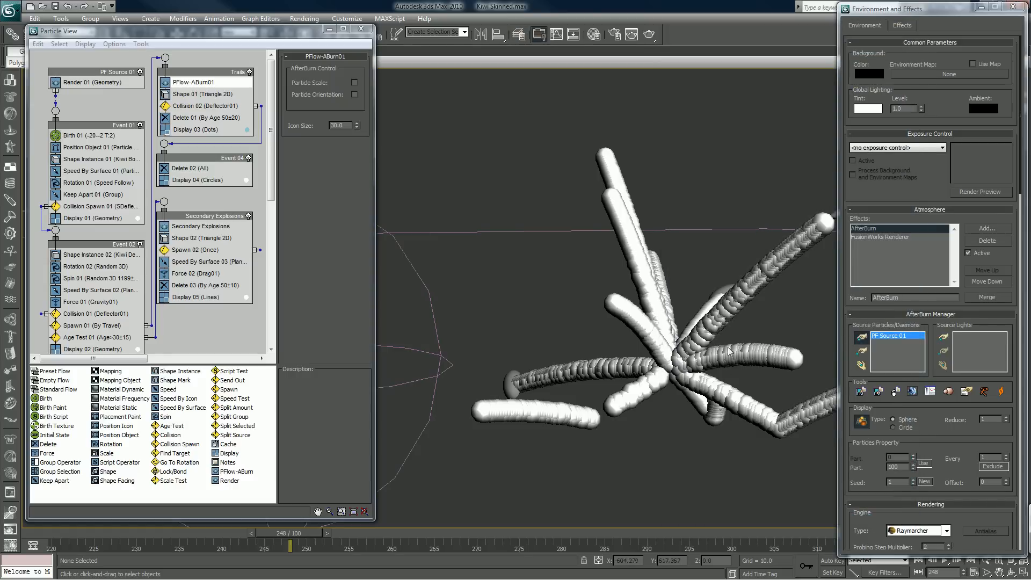
Replace PF Source 01 with PFlow-ABurn01 as AfterBurn's source particles, choosing it from the list of pickable objects
{"action": "left_click", "coordinate": [863, 352]}
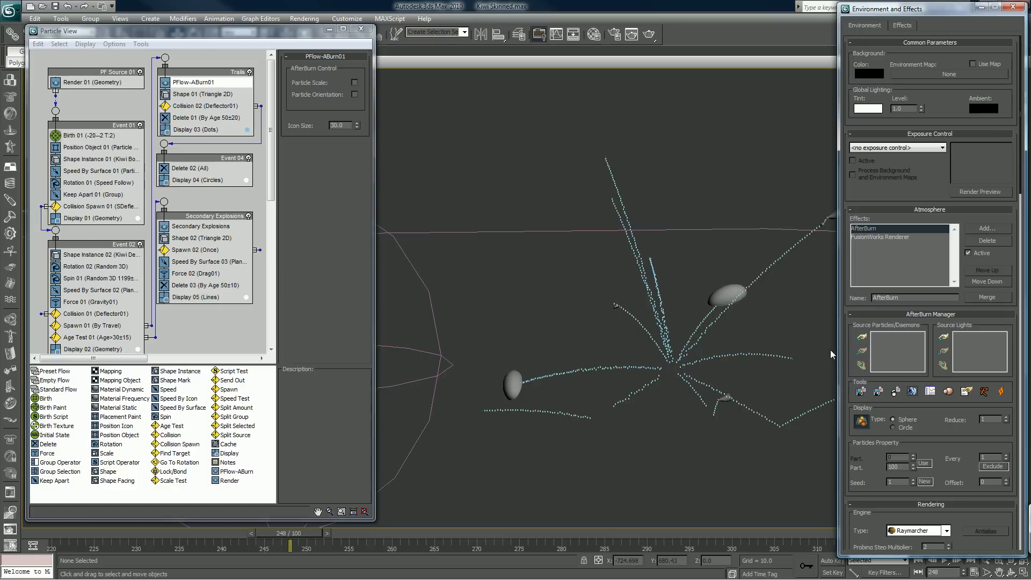
{"action": "left_click", "coordinate": [862, 338]}
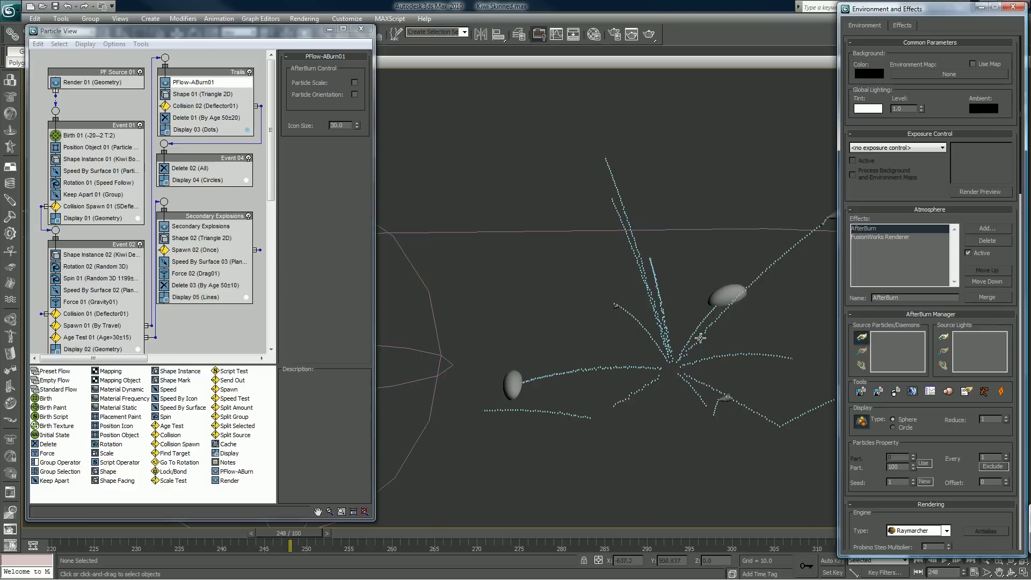
{"action": "key", "text": "h"}
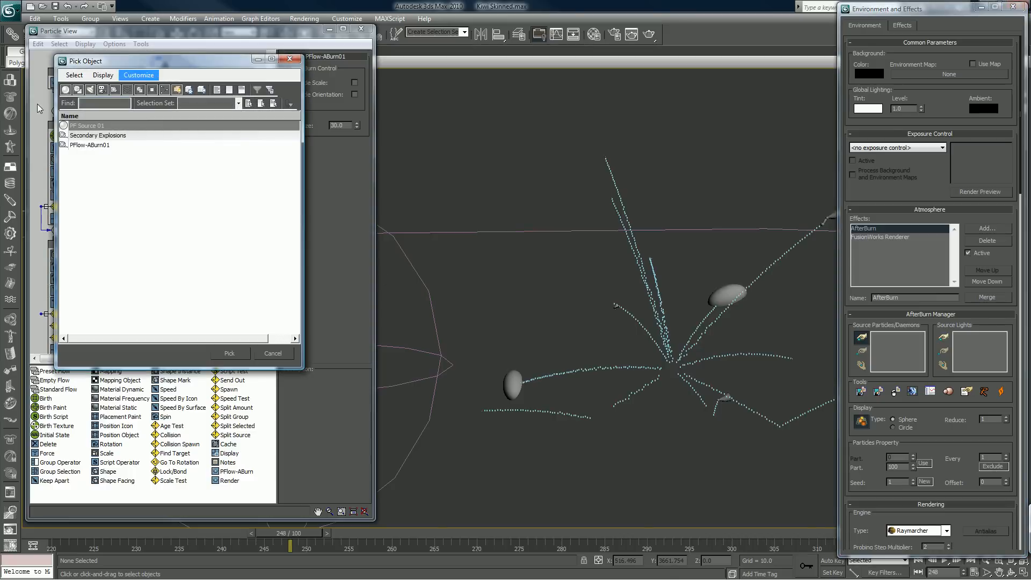
{"action": "double_click", "coordinate": [99, 145]}
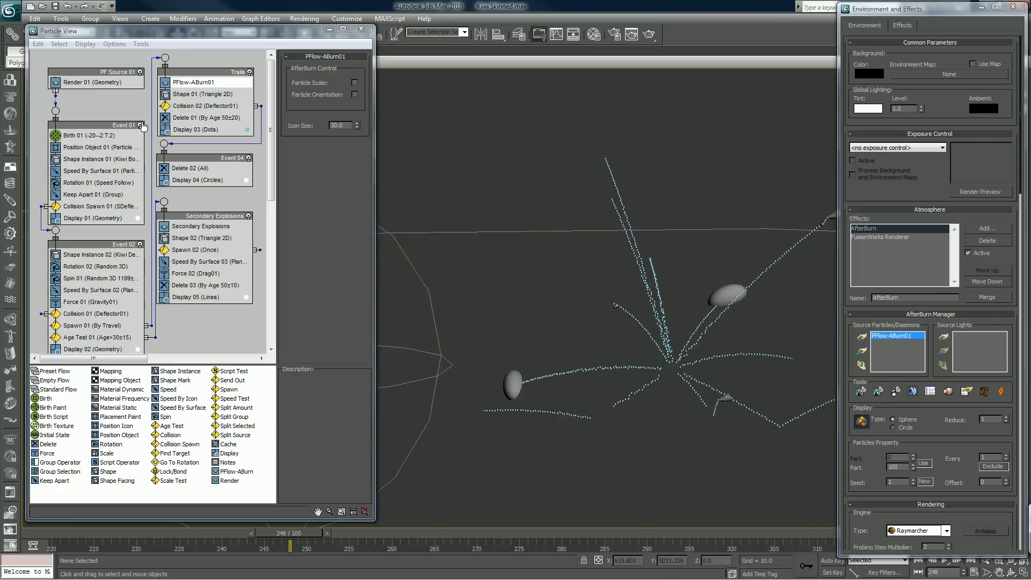
Rename the PFlow-ABurn01 operator in the Trails event to "Trails"
{"action": "right_click", "coordinate": [192, 83]}
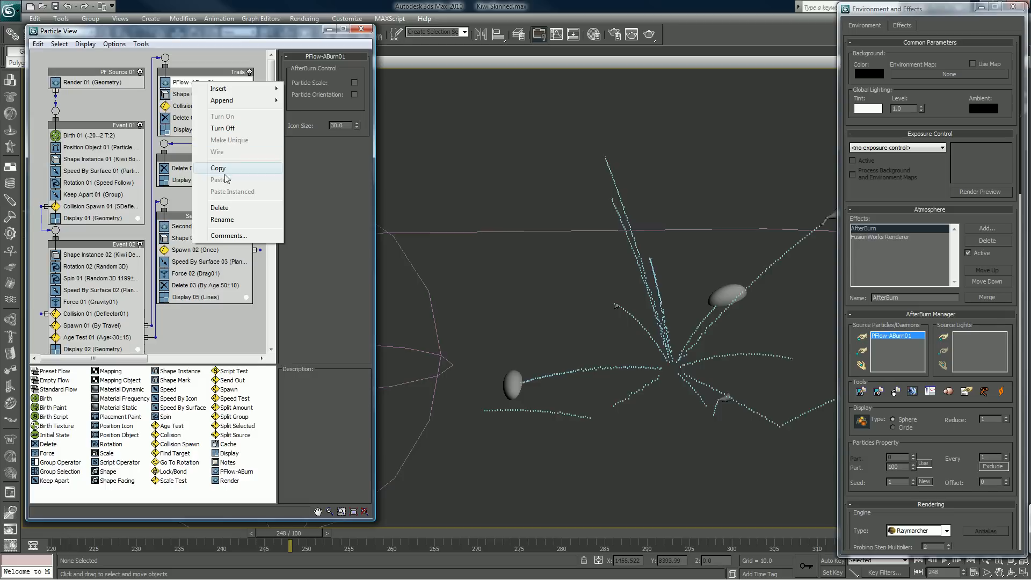
{"action": "left_click", "coordinate": [222, 220]}
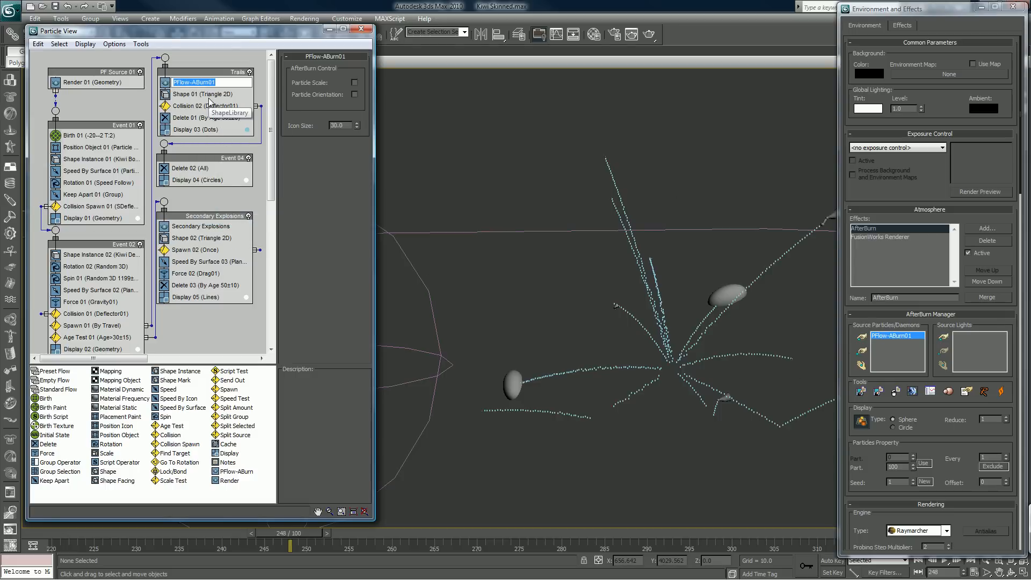
{"action": "type", "text": "tra"}
{"action": "type", "text": "Trails"}
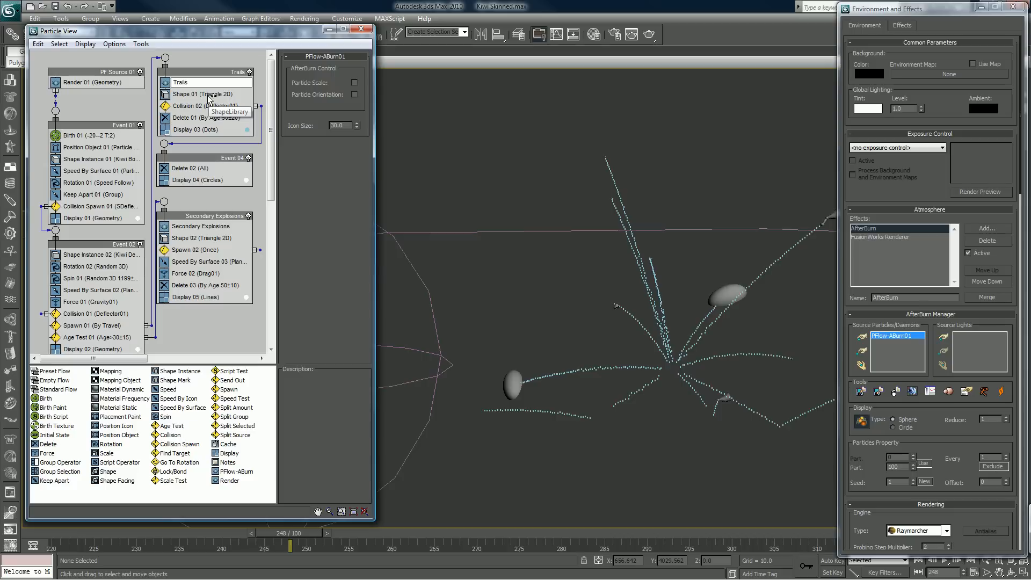
{"action": "key", "text": "Return"}
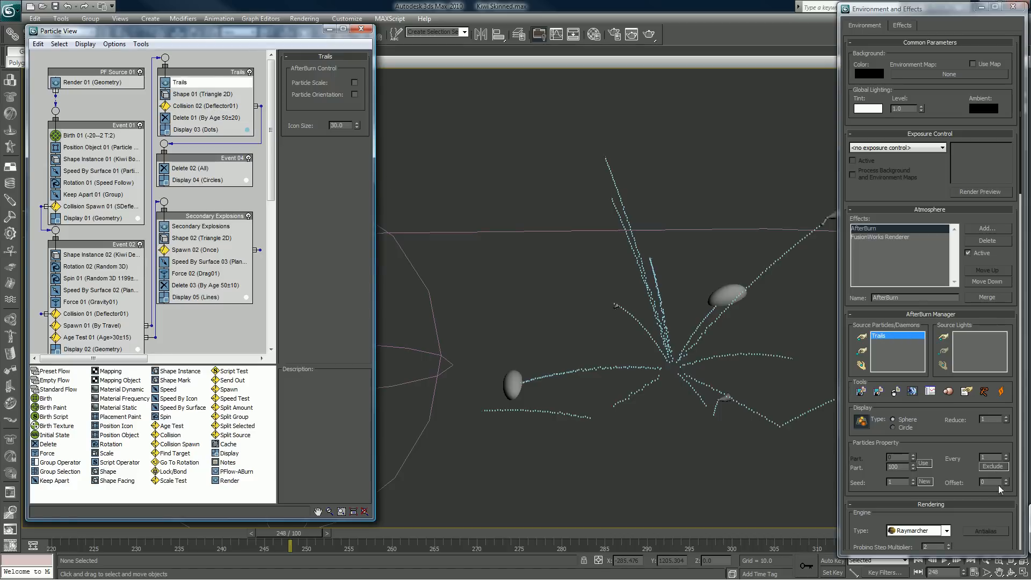
Show the AfterBurn spheres in the viewport, switch the Color1 gradient to keyless mode and set it to grey, RGB 144
{"action": "left_click", "coordinate": [861, 421]}
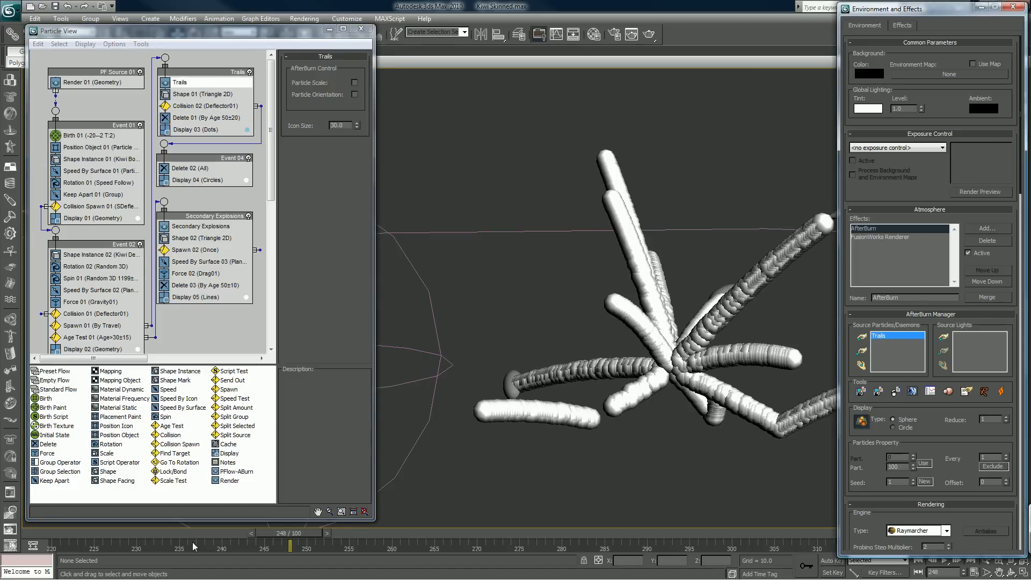
{"action": "left_click_drag", "start_coordinate": [851, 450], "coordinate": [872, 21]}
{"action": "left_click_drag", "start_coordinate": [867, 457], "coordinate": [875, 202]}
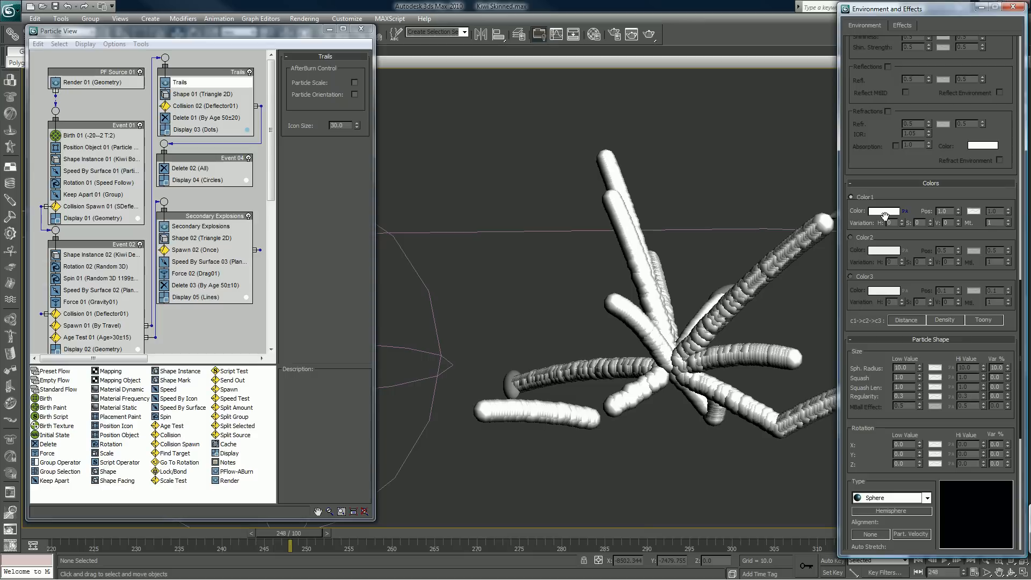
{"action": "left_click", "coordinate": [886, 212]}
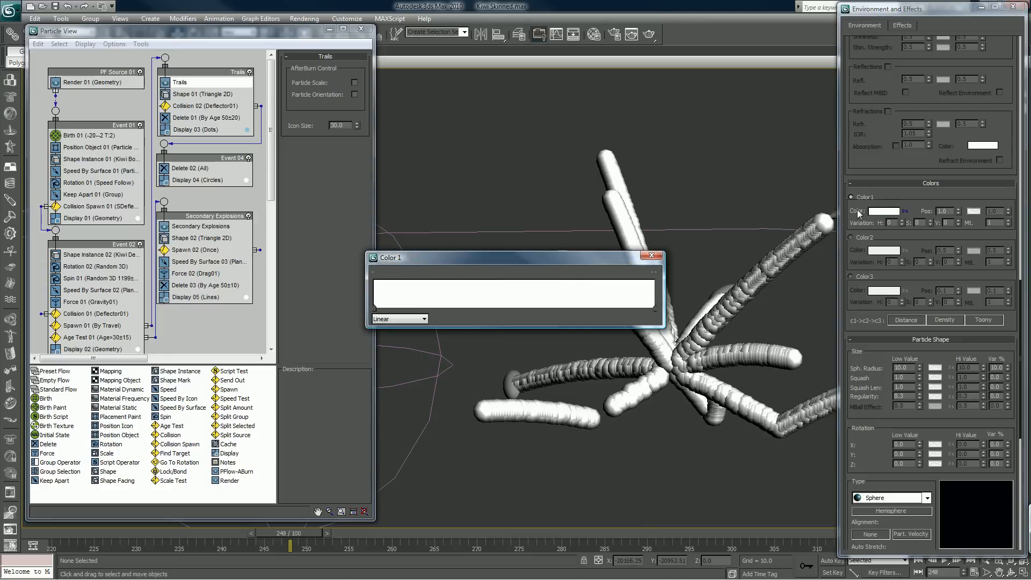
{"action": "right_click", "coordinate": [874, 212]}
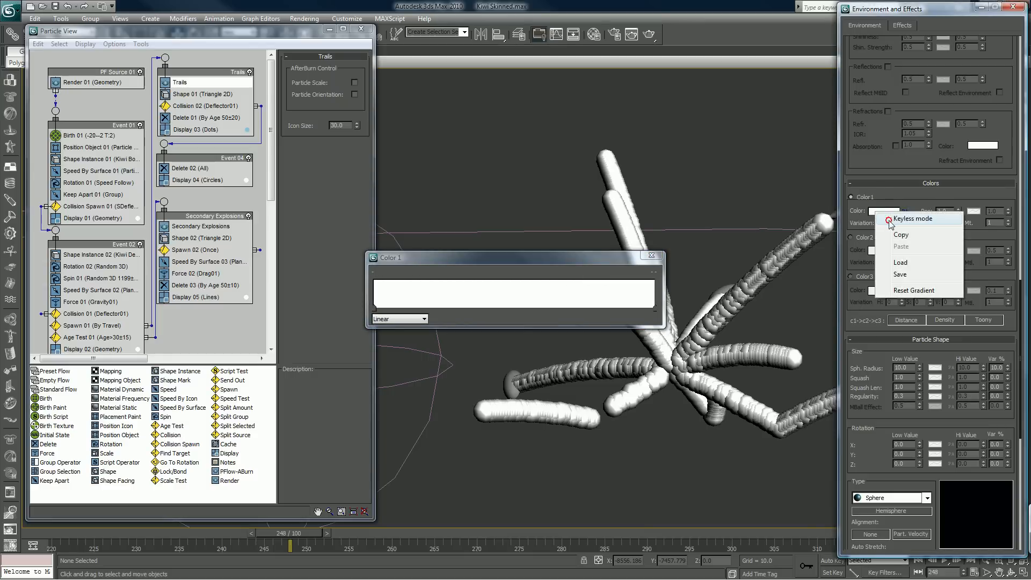
{"action": "left_click", "coordinate": [884, 216]}
{"action": "left_click", "coordinate": [882, 214]}
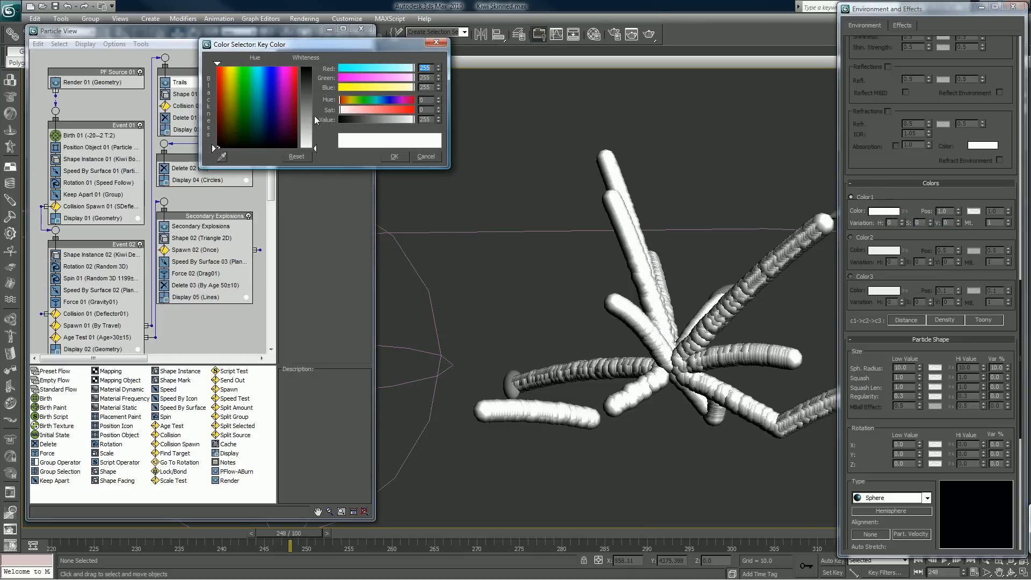
{"action": "left_click", "coordinate": [308, 112]}
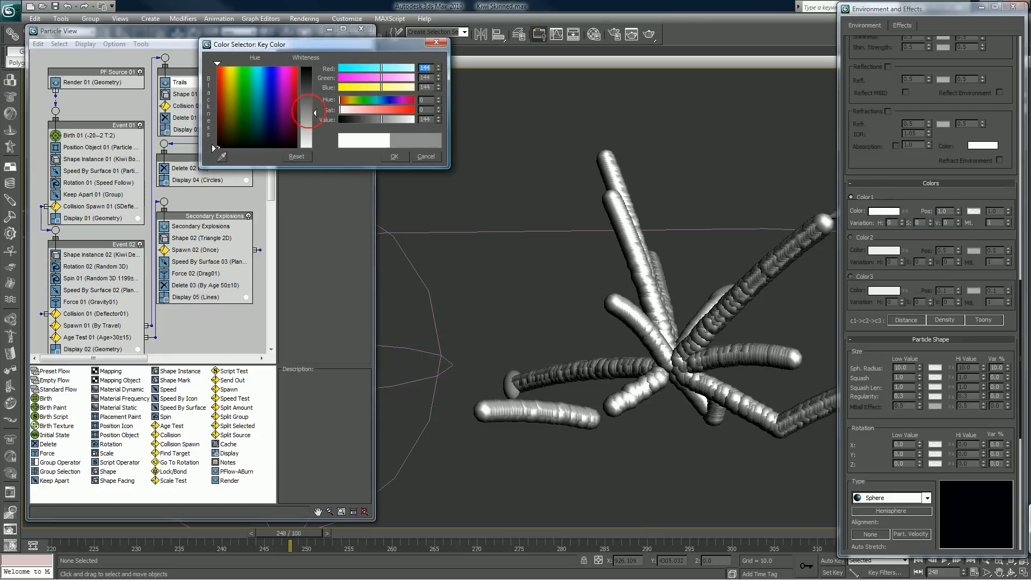
{"action": "left_click", "coordinate": [394, 157]}
Enable the animation curves for Density and Noise Size in AfterBurn's noise animation settings
{"action": "scroll", "coordinate": [848, 436], "scroll_direction": "down", "scroll_amount": 10}
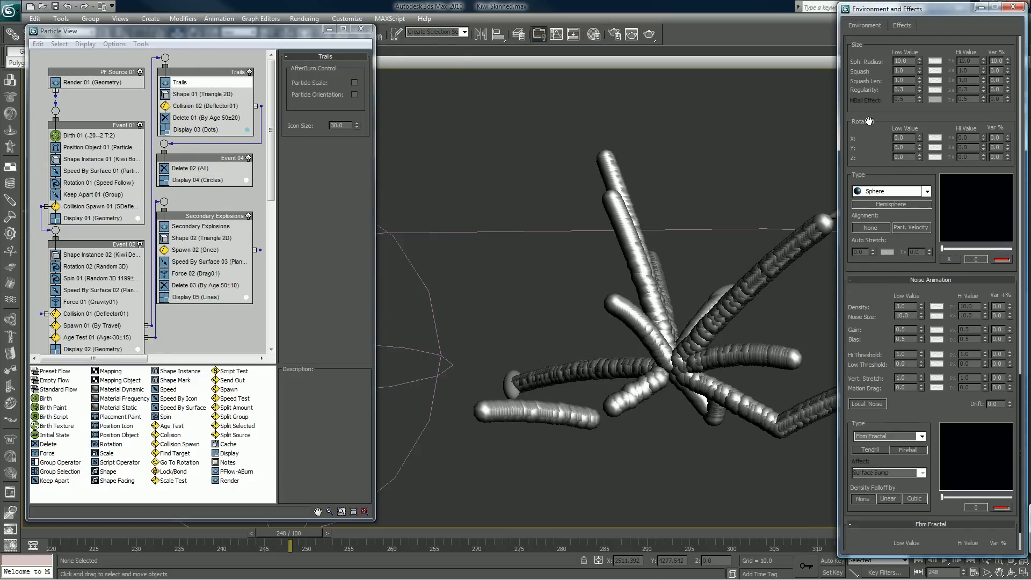
{"action": "left_click", "coordinate": [888, 473]}
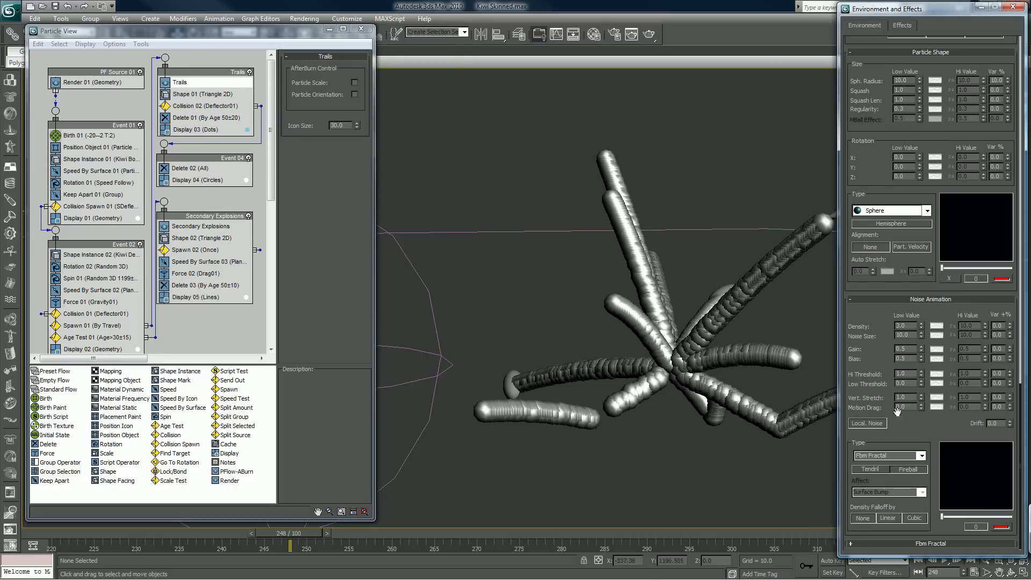
{"action": "left_click", "coordinate": [937, 326]}
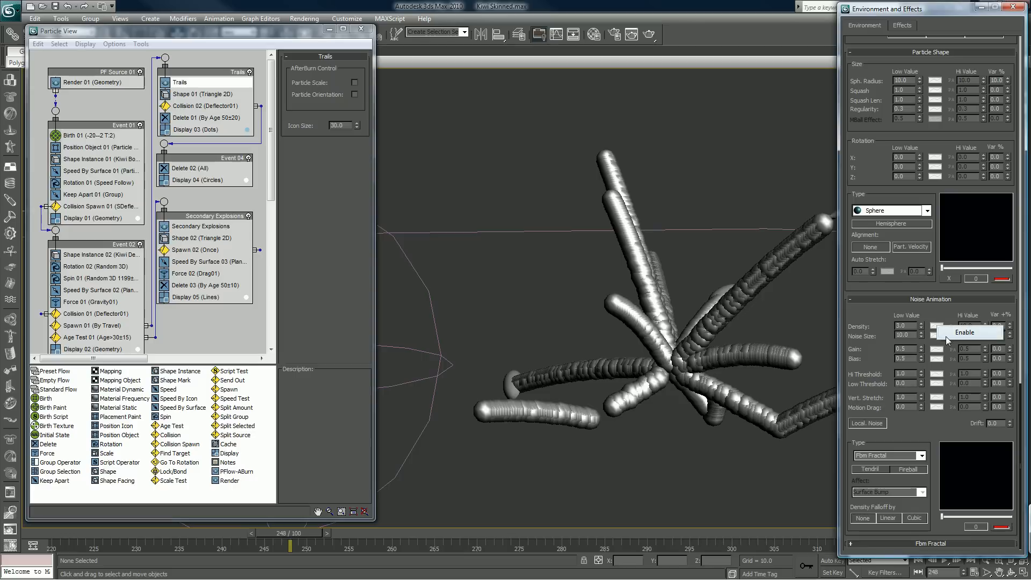
{"action": "left_click", "coordinate": [938, 335]}
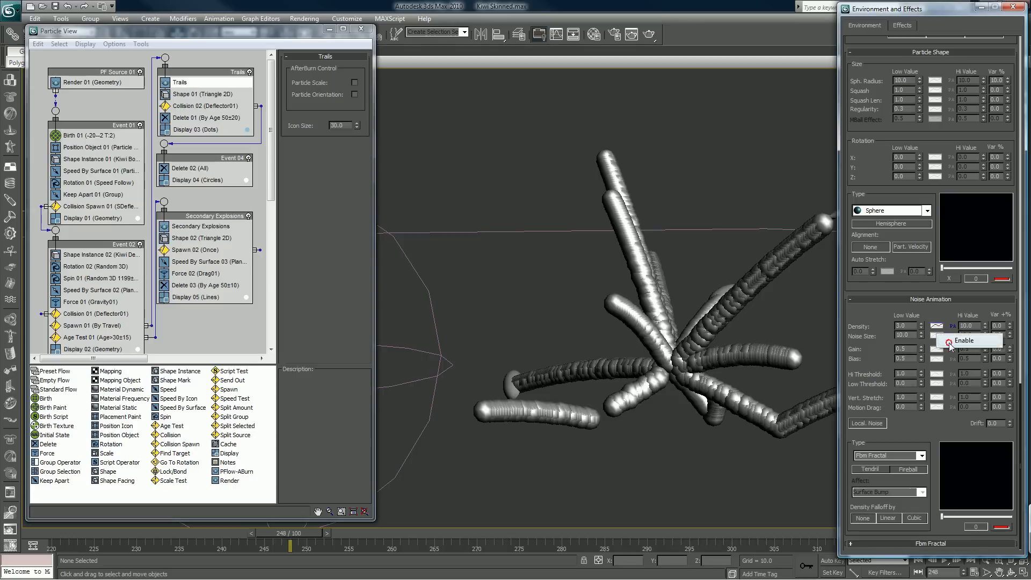
{"action": "double_click", "coordinate": [909, 326]}
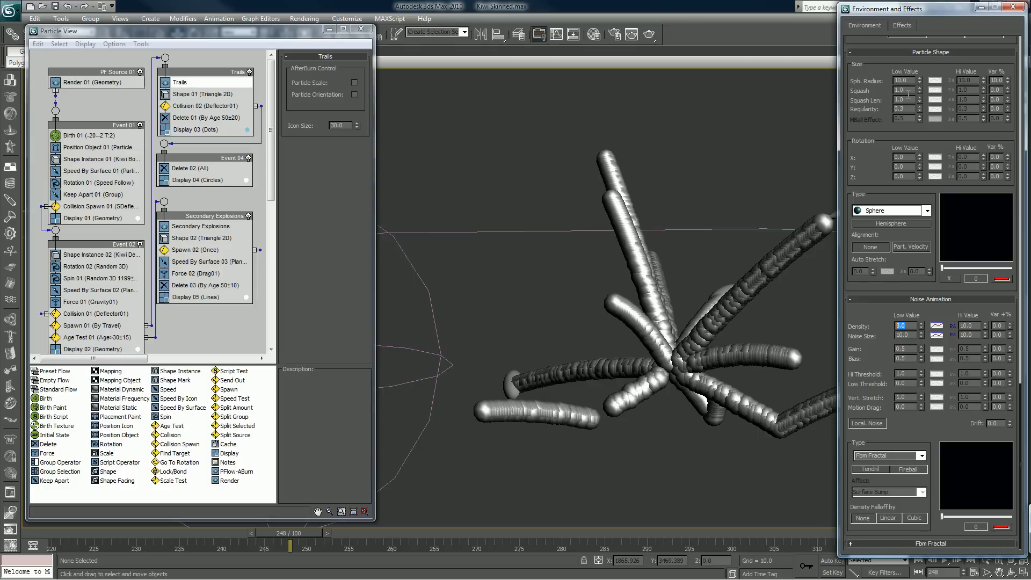
Enable the sphere radius animation curve and set its low value, trying 3 before settling on 5
{"action": "left_click", "coordinate": [935, 80]}
{"action": "double_click", "coordinate": [908, 80]}
{"action": "type", "text": "3"}
{"action": "key", "text": "Return"}
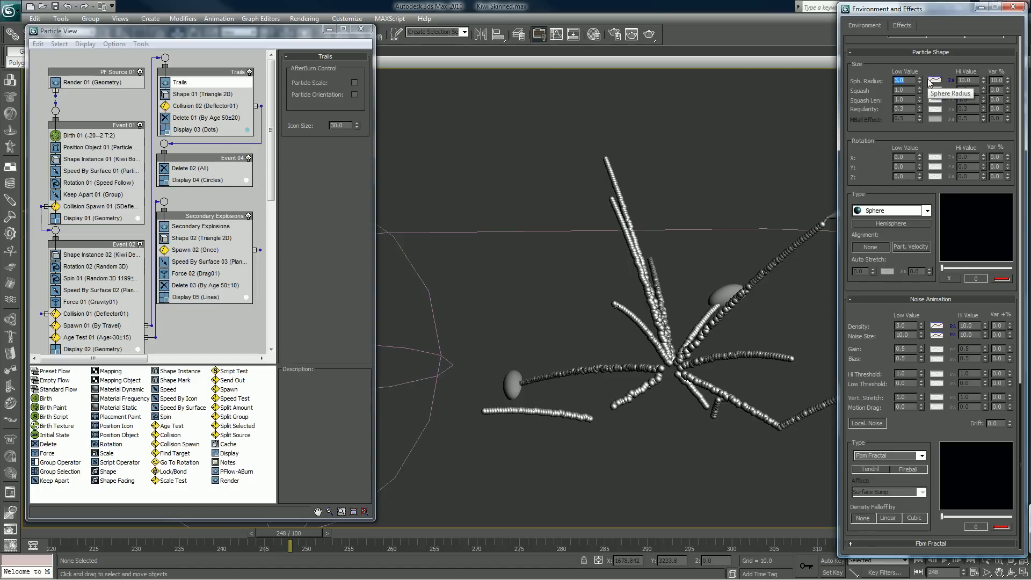
{"action": "type", "text": "5"}
{"action": "key", "text": "Return"}
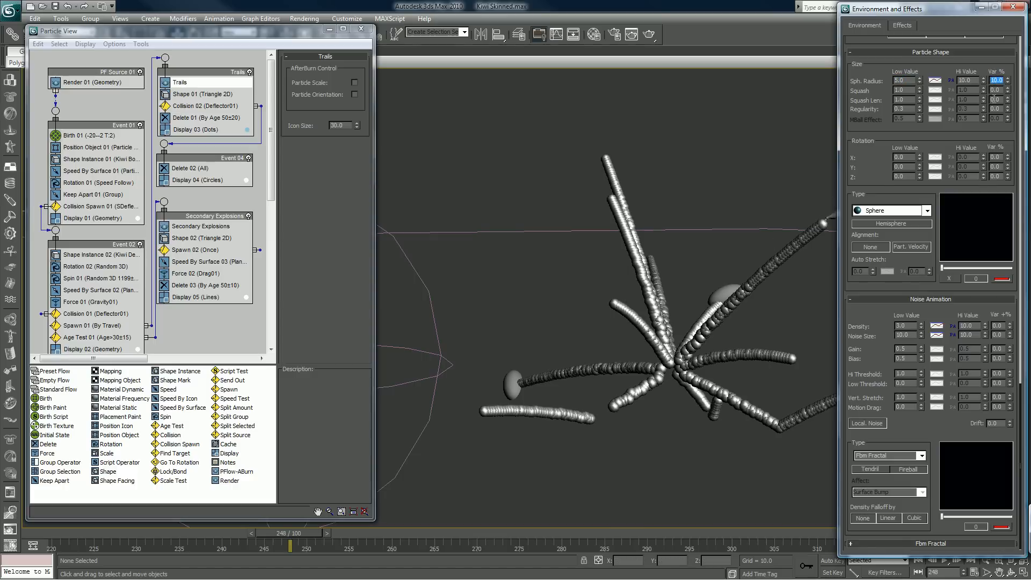
Set the sphere radius variation, trying 50% before settling on 100%
{"action": "type", "text": "50"}
{"action": "key", "text": "Return"}
{"action": "type", "text": "1"}
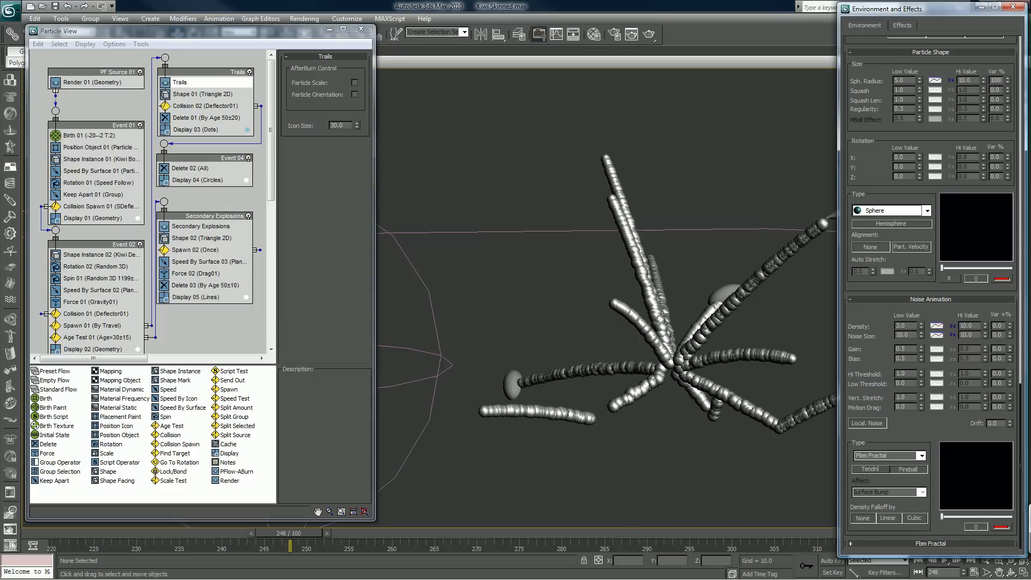
{"action": "type", "text": "00"}
{"action": "key", "text": "Return"}
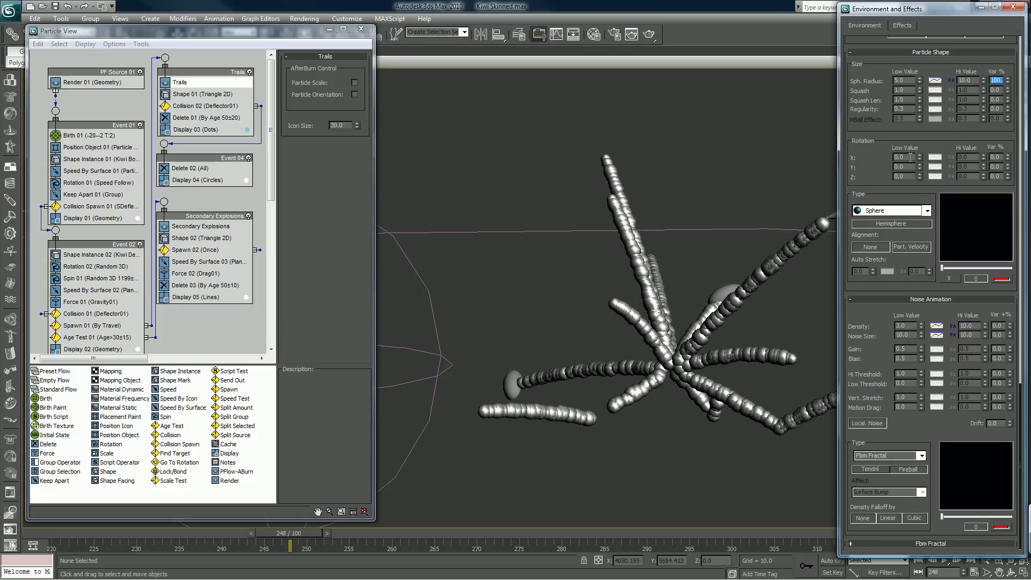
Try a sphere radius low value of 3, and restore it to 5
{"action": "double_click", "coordinate": [906, 81]}
{"action": "type", "text": "3"}
{"action": "key", "text": "Return"}
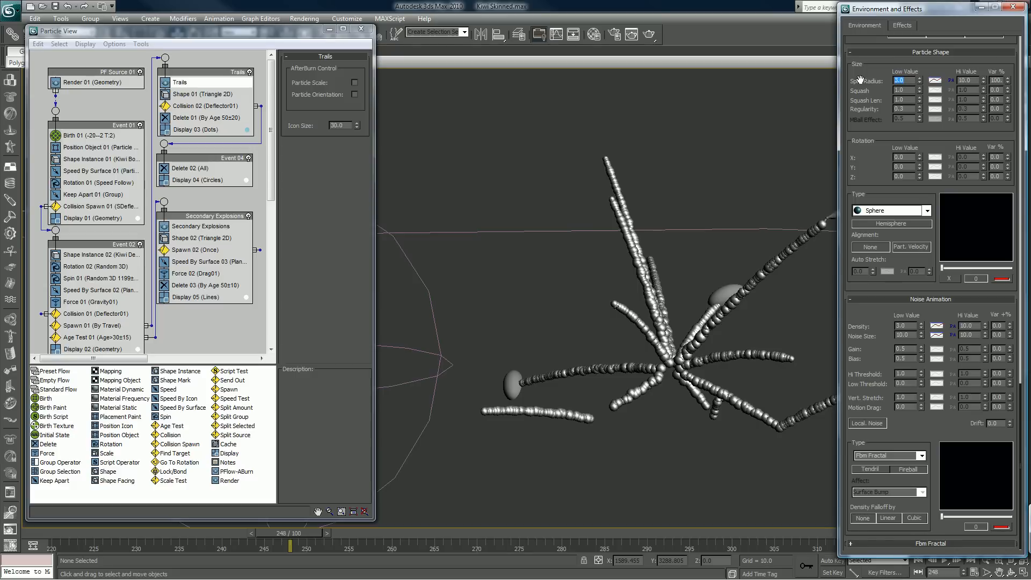
{"action": "type", "text": "5"}
{"action": "key", "text": "Return"}
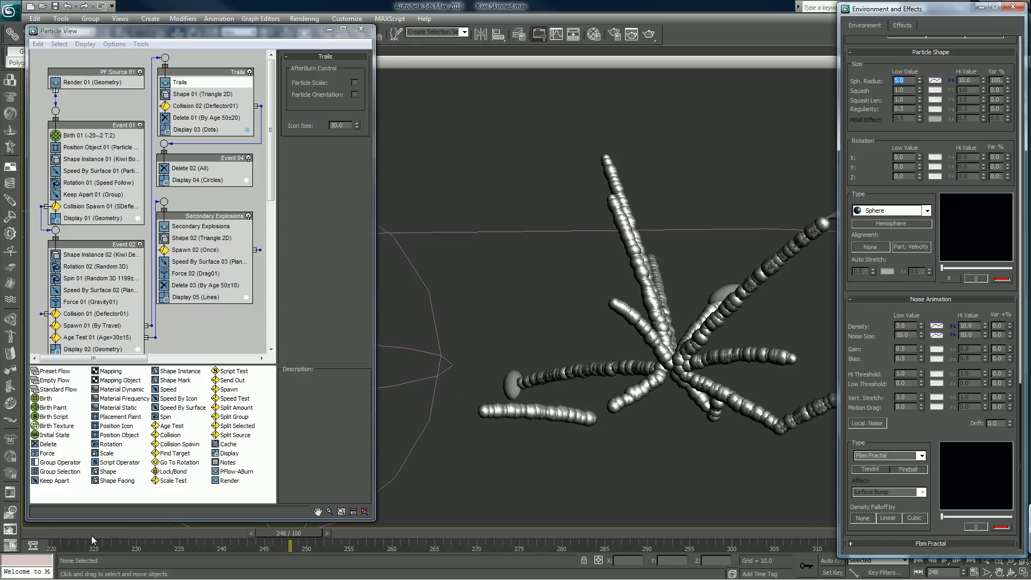
Go to frame 249 and try a sphere radius low value of 3 for the smoke trails
{"action": "left_click_drag", "start_coordinate": [92, 536], "coordinate": [256, 534]}
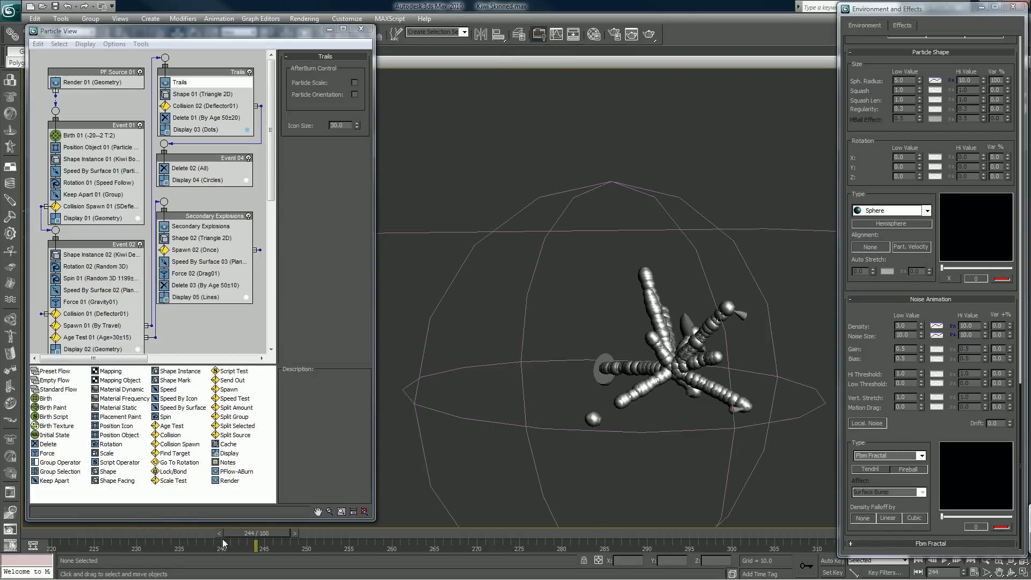
{"action": "left_click_drag", "start_coordinate": [247, 531], "coordinate": [297, 538]}
{"action": "left_click", "coordinate": [904, 82]}
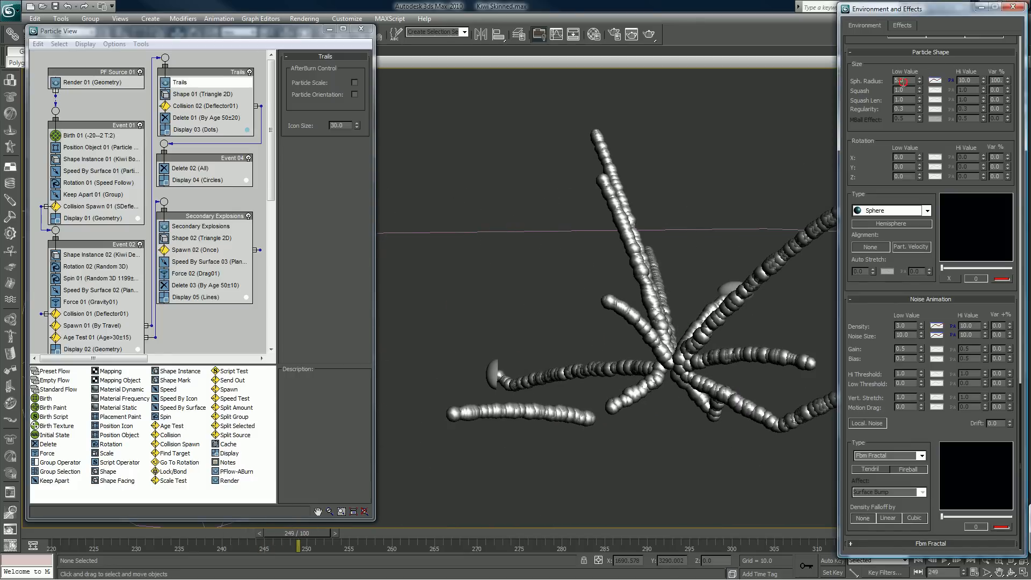
{"action": "type", "text": "3"}
{"action": "key", "text": "Return"}
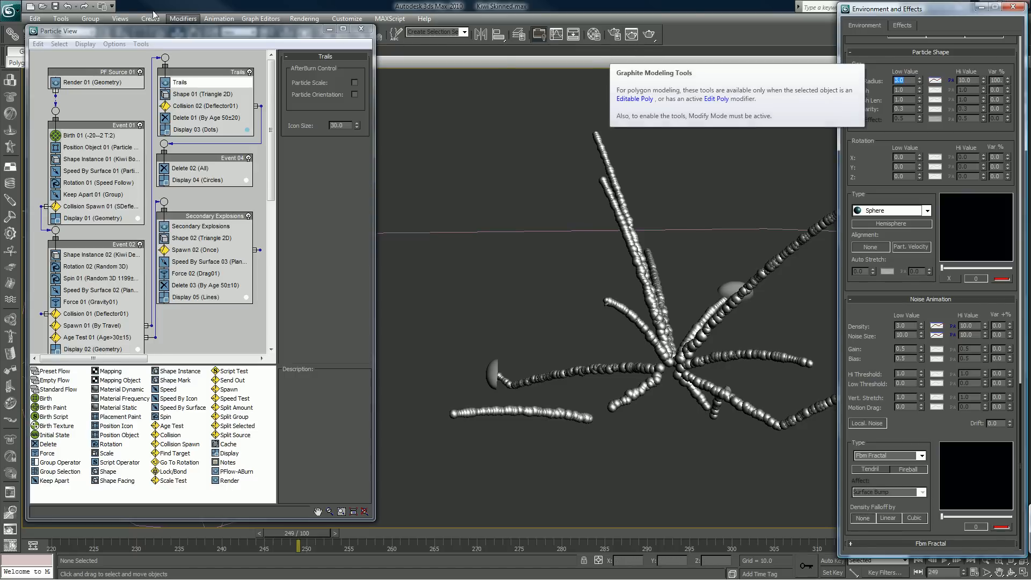
Save the scene and render a test image of the Perspective view at frame 249
{"action": "left_click", "coordinate": [8, 9]}
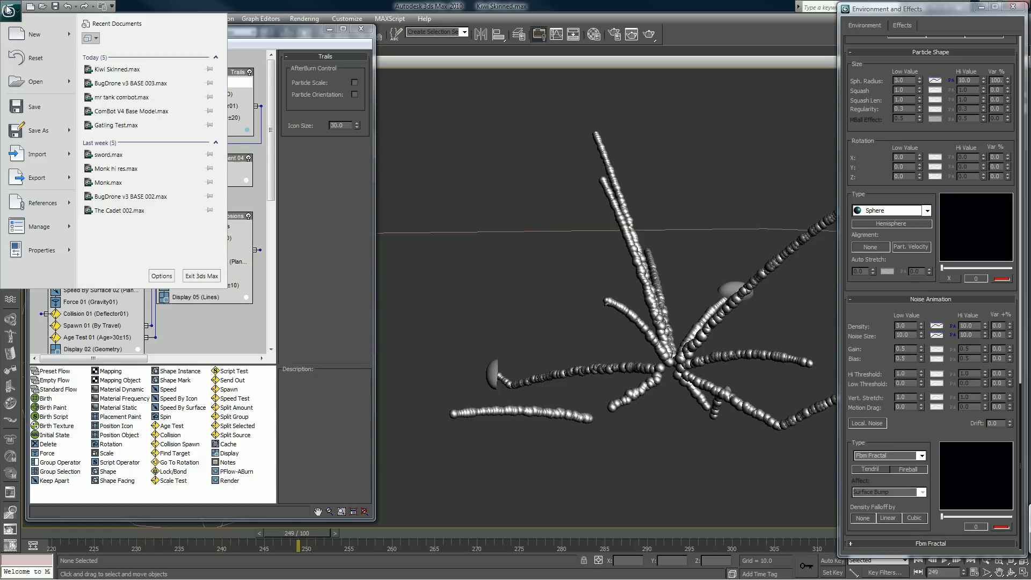
{"action": "left_click", "coordinate": [22, 107]}
{"action": "left_click", "coordinate": [650, 35]}
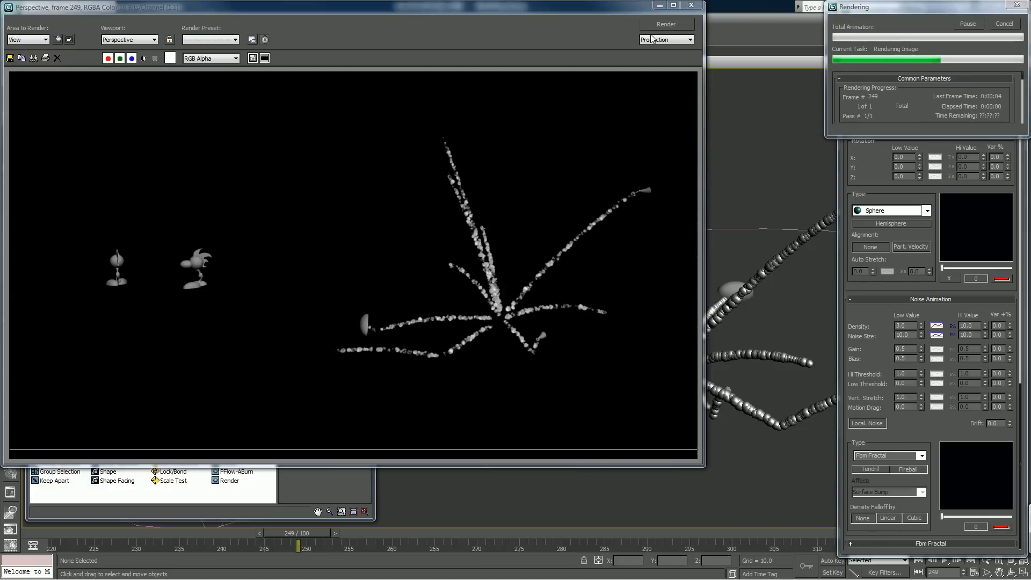
{"action": "left_click", "coordinate": [691, 5]}
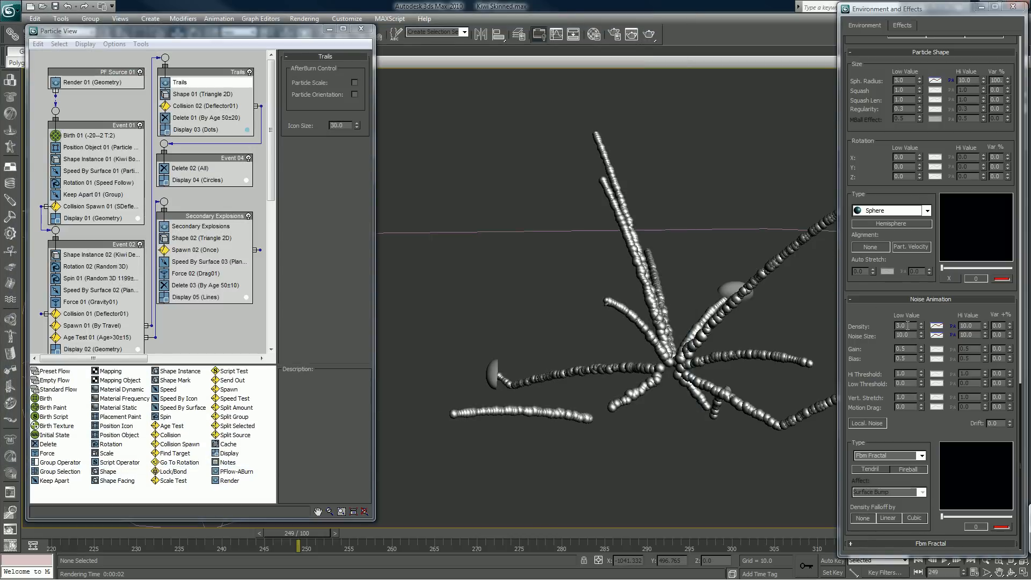
Set the noise Density to 2 low and 0 high and the Noise Size low value to 3, and move to frame 263
{"action": "left_click_drag", "start_coordinate": [907, 325], "coordinate": [865, 326]}
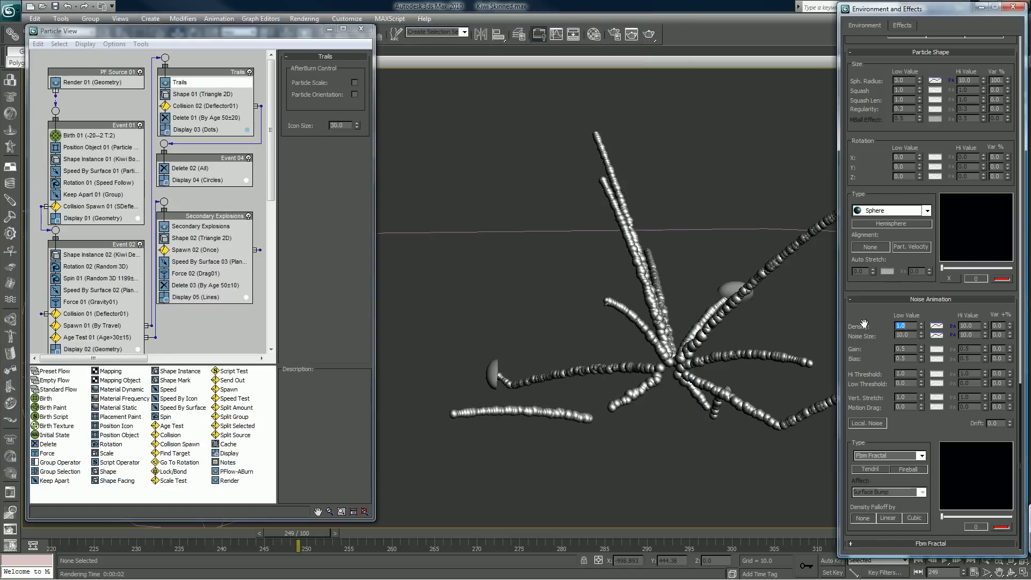
{"action": "type", "text": "2"}
{"action": "key", "text": "Return"}
{"action": "left_click", "coordinate": [903, 335]}
{"action": "left_click_drag", "start_coordinate": [98, 533], "coordinate": [420, 530]}
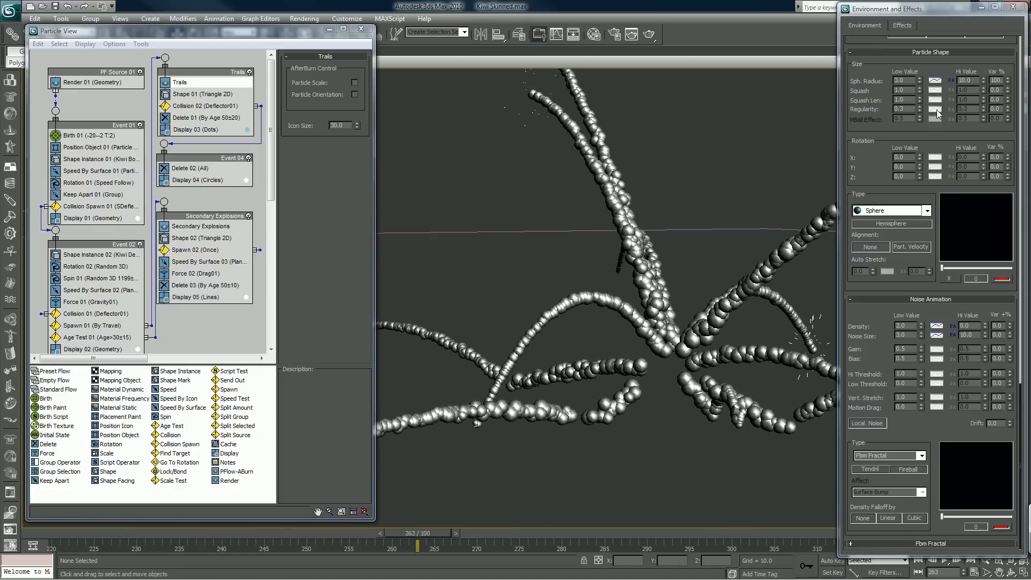
Set the sphere radius to 5 low and 20 high, with a variation of 10%
{"action": "double_click", "coordinate": [973, 80]}
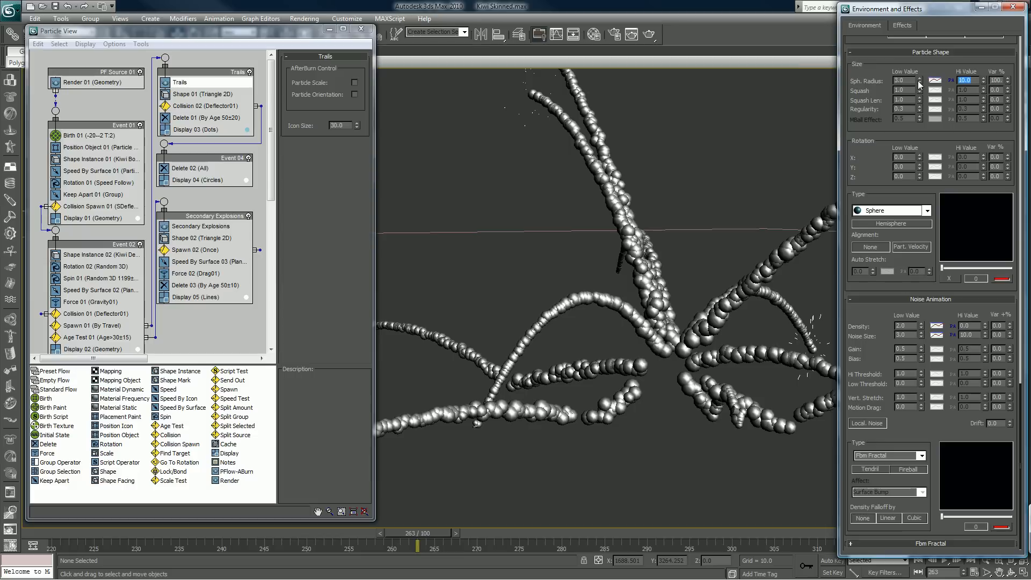
{"action": "type", "text": "20"}
{"action": "key", "text": "Return"}
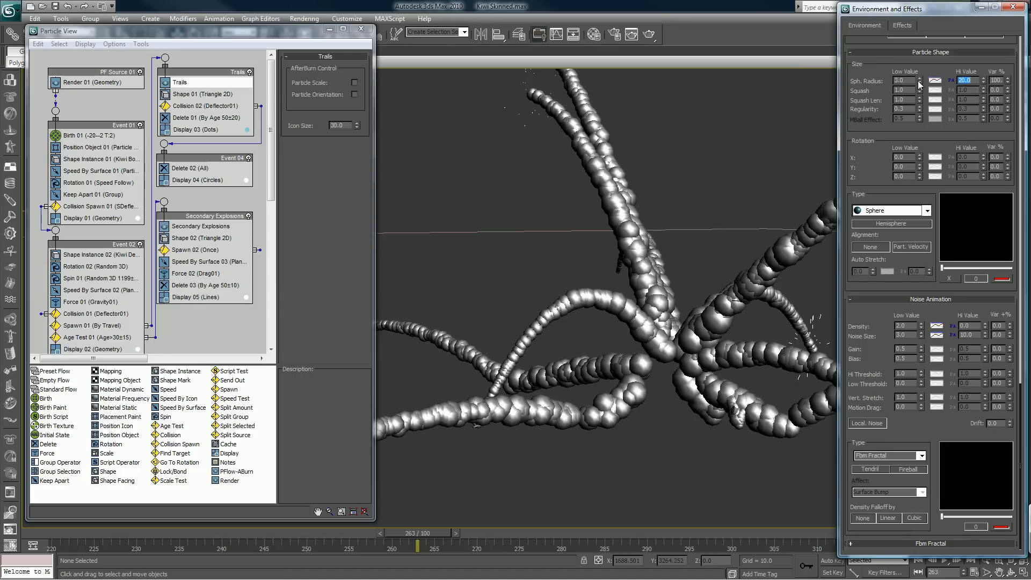
{"action": "left_click", "coordinate": [996, 80]}
{"action": "type", "text": "10"}
{"action": "key", "text": "Return"}
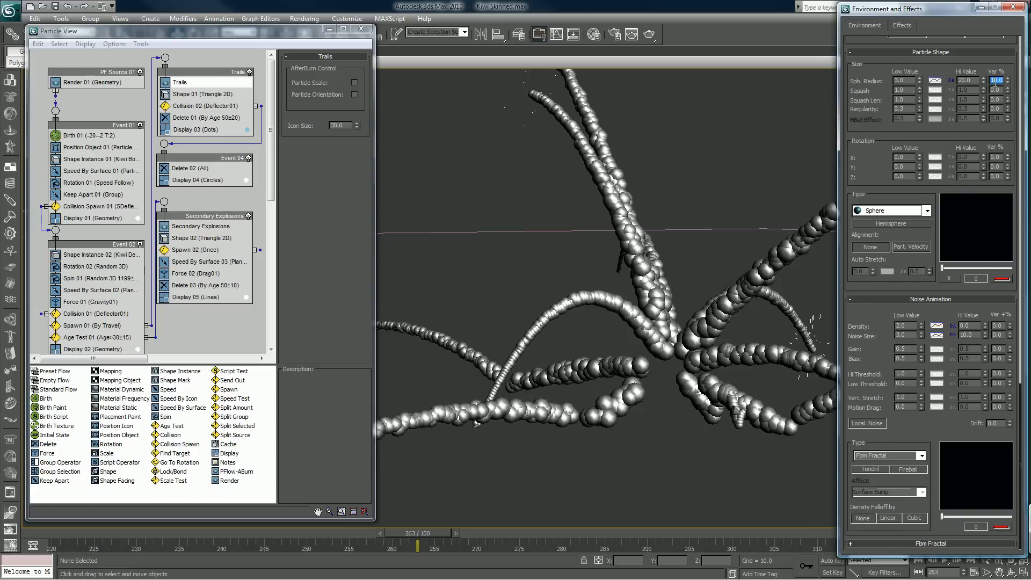
{"action": "left_click", "coordinate": [902, 81]}
{"action": "type", "text": "5"}
{"action": "key", "text": "Return"}
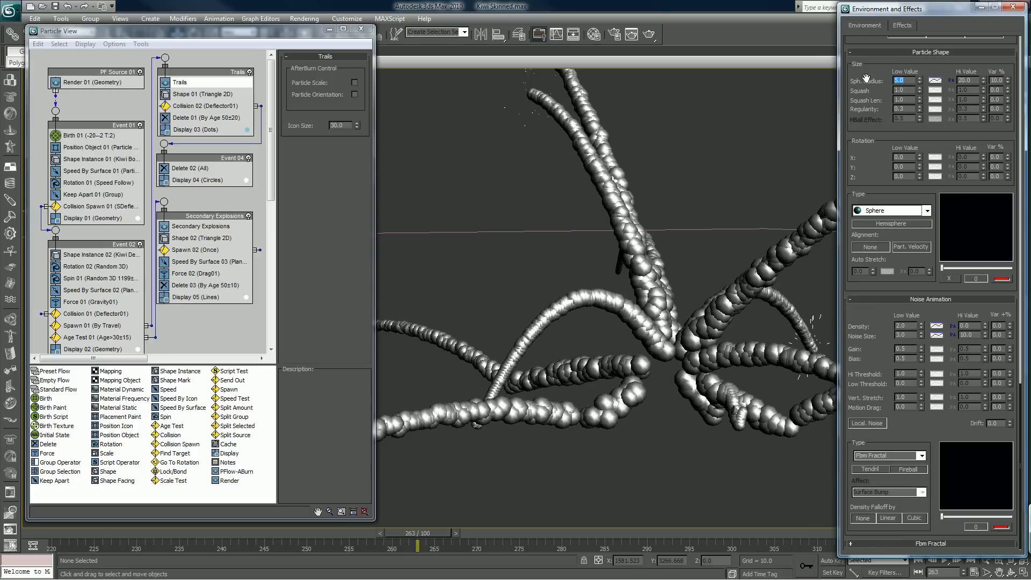
Render a test image of the smoke trails at frame 259
{"action": "left_click_drag", "start_coordinate": [327, 536], "coordinate": [393, 541]}
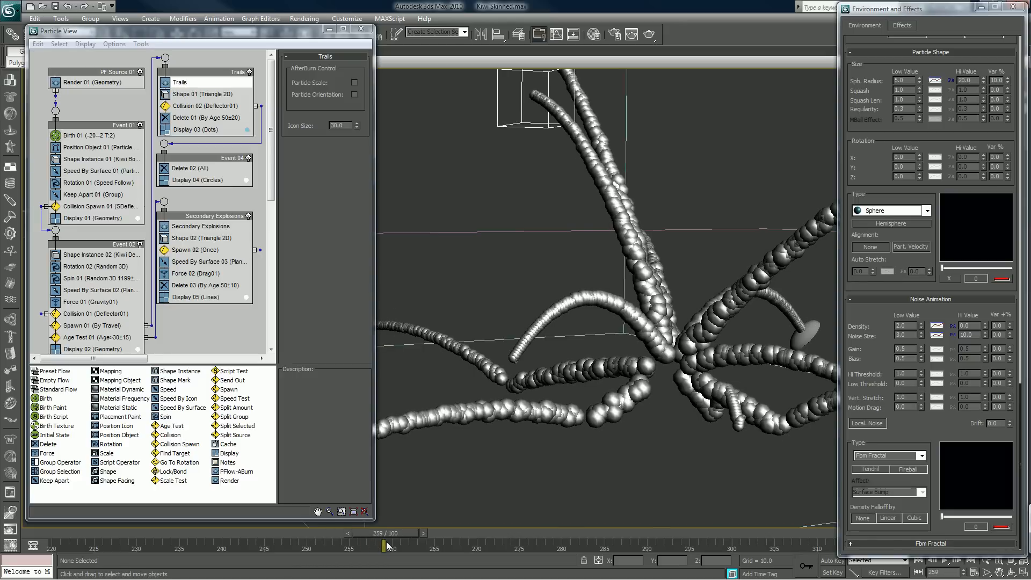
{"action": "left_click", "coordinate": [652, 34]}
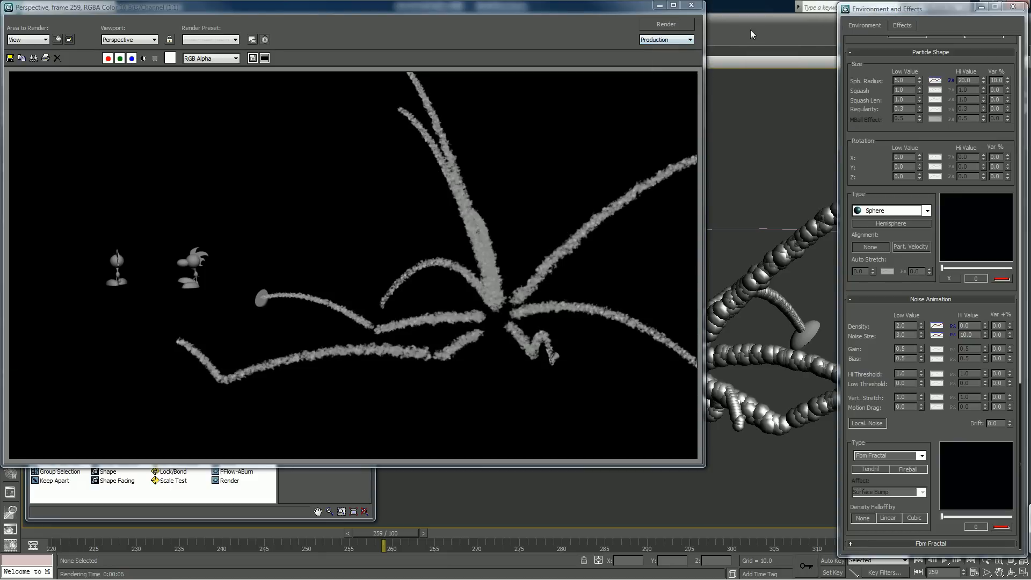
{"action": "left_click", "coordinate": [692, 6]}
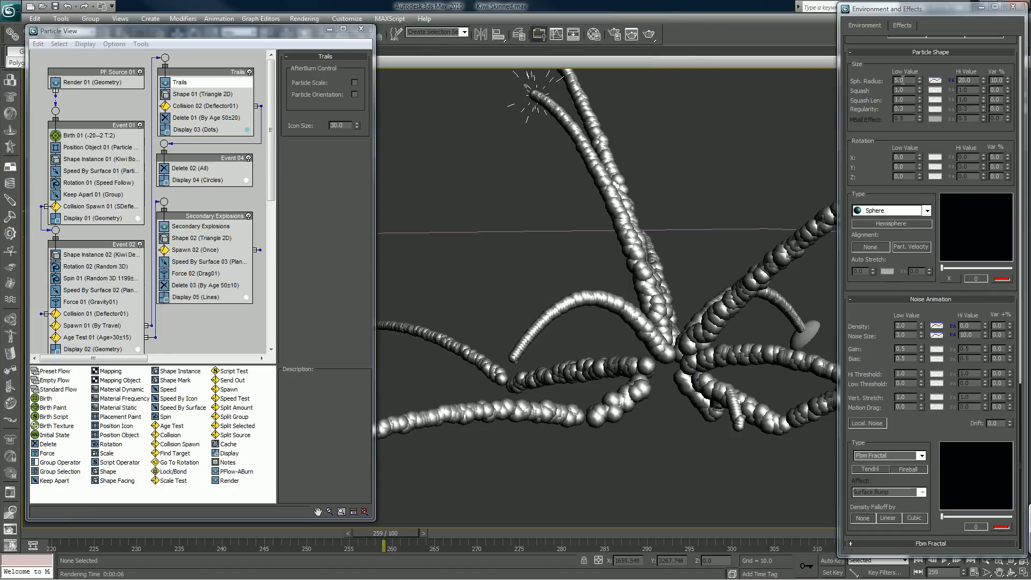
Try a Noise Size low value of 5 and render frame 259 again
{"action": "double_click", "coordinate": [907, 335]}
{"action": "type", "text": "5"}
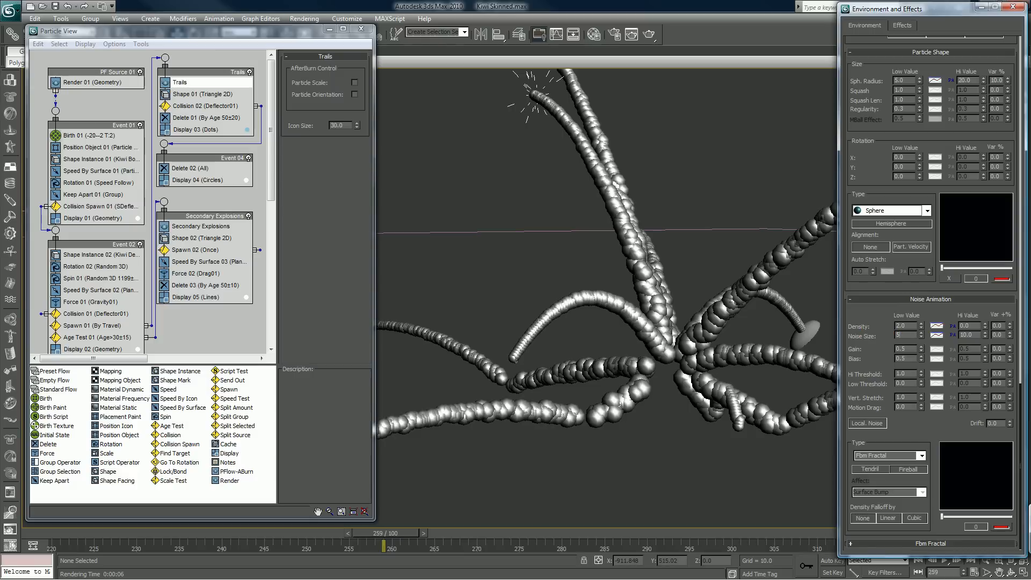
{"action": "key", "text": "Return"}
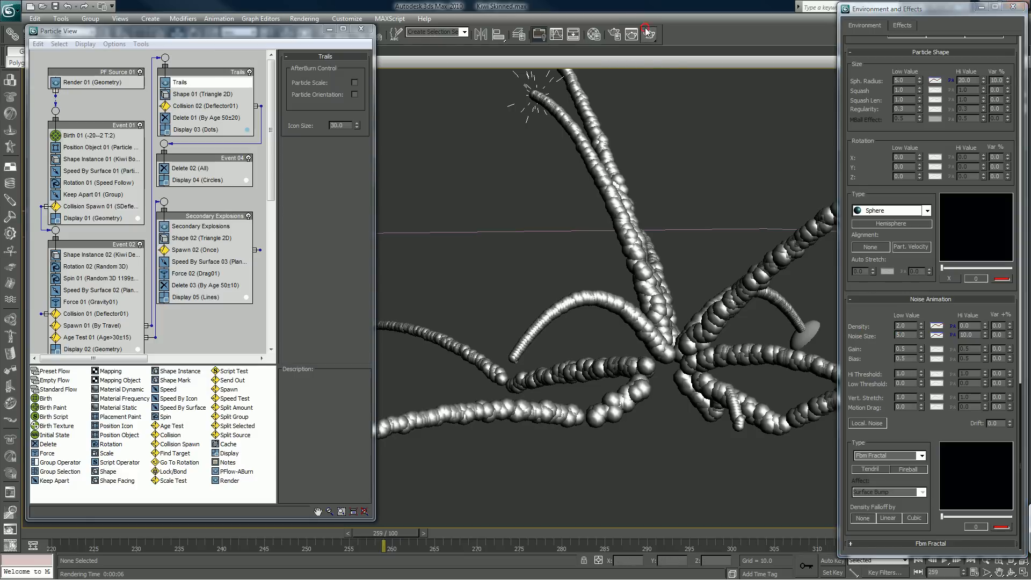
{"action": "left_click", "coordinate": [649, 34]}
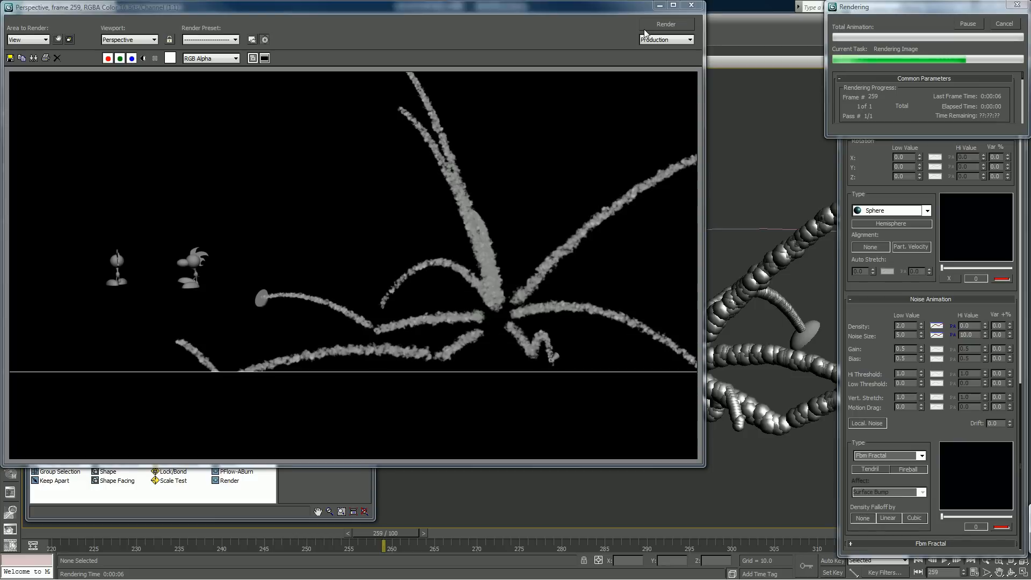
{"action": "left_click", "coordinate": [691, 5]}
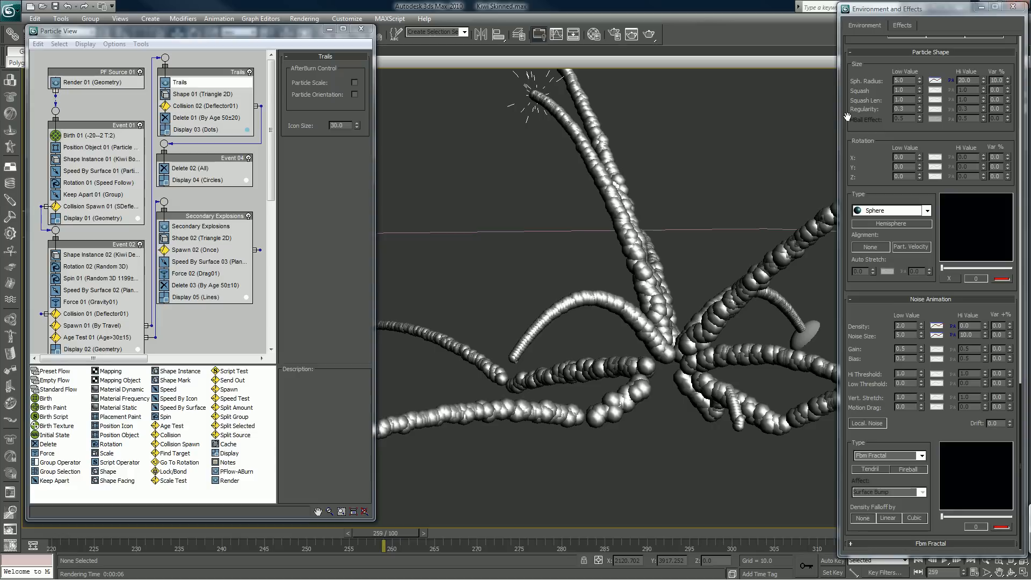
Turn off AfterBurn's particle preview and set the travel distance step size of Spawn 01 to 1
{"action": "left_click_drag", "start_coordinate": [847, 117], "coordinate": [802, 447]}
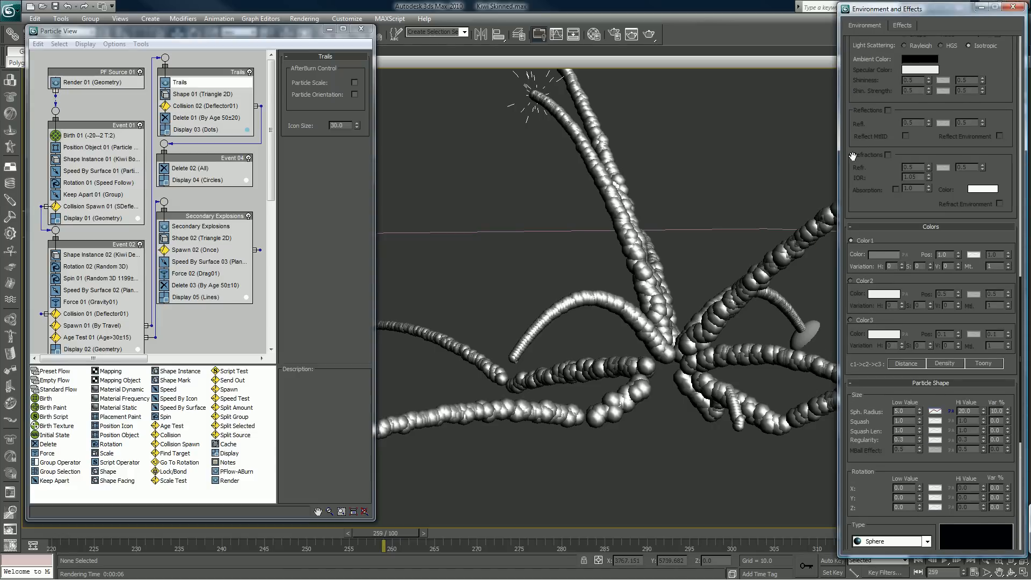
{"action": "left_click_drag", "start_coordinate": [865, 133], "coordinate": [852, 521]}
{"action": "left_click_drag", "start_coordinate": [858, 230], "coordinate": [855, 283]}
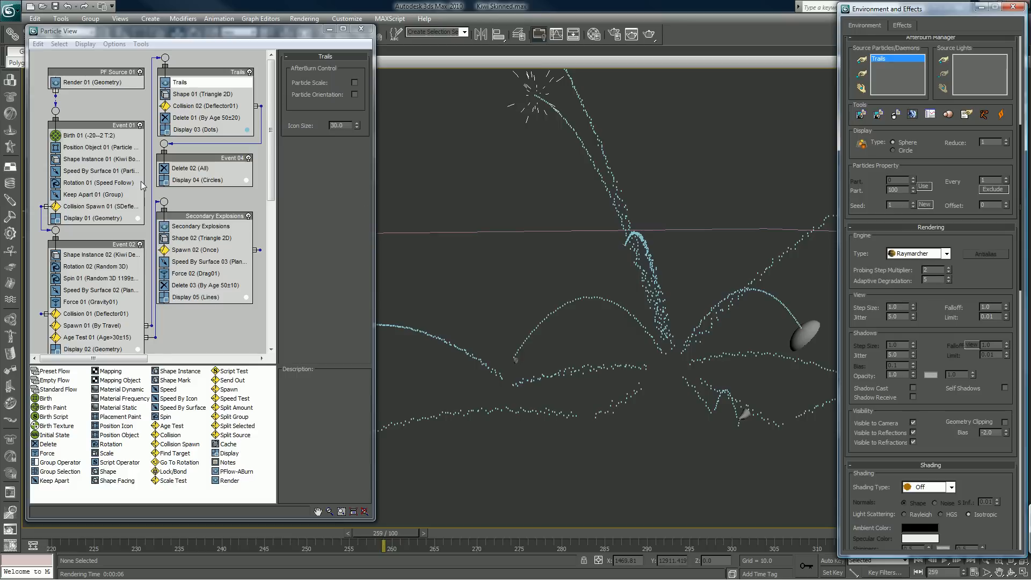
{"action": "left_click", "coordinate": [84, 325]}
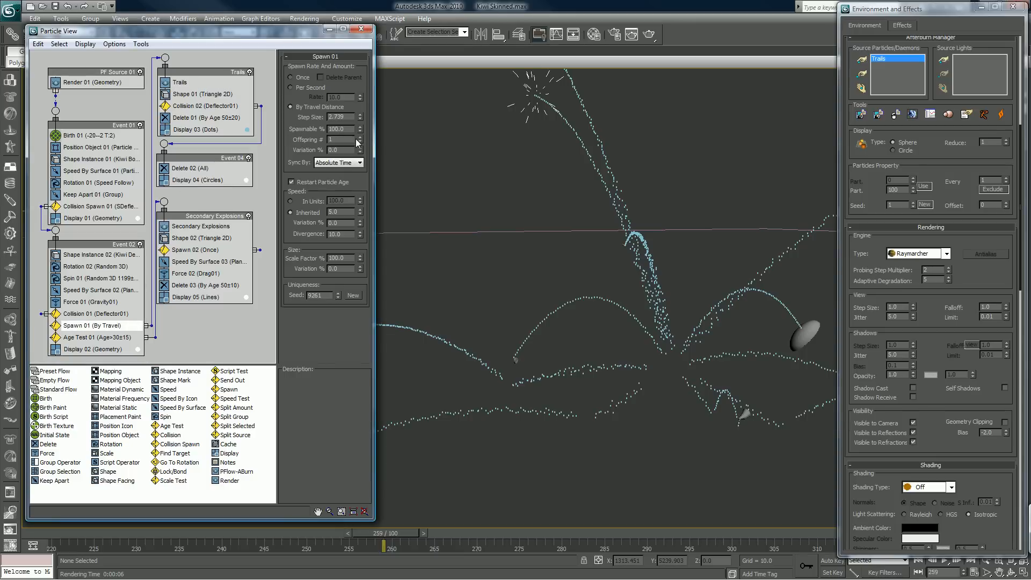
{"action": "double_click", "coordinate": [349, 116]}
{"action": "type", "text": "1"}
{"action": "key", "text": "Return"}
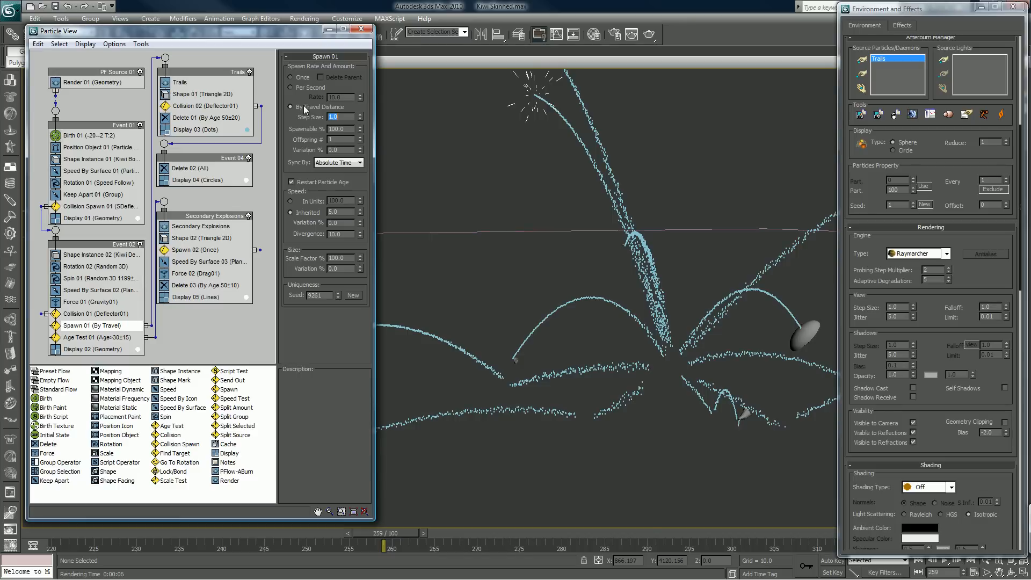
Turn AfterBurn's sphere preview back on and render frame 259 with the denser trails
{"action": "left_click", "coordinate": [864, 145]}
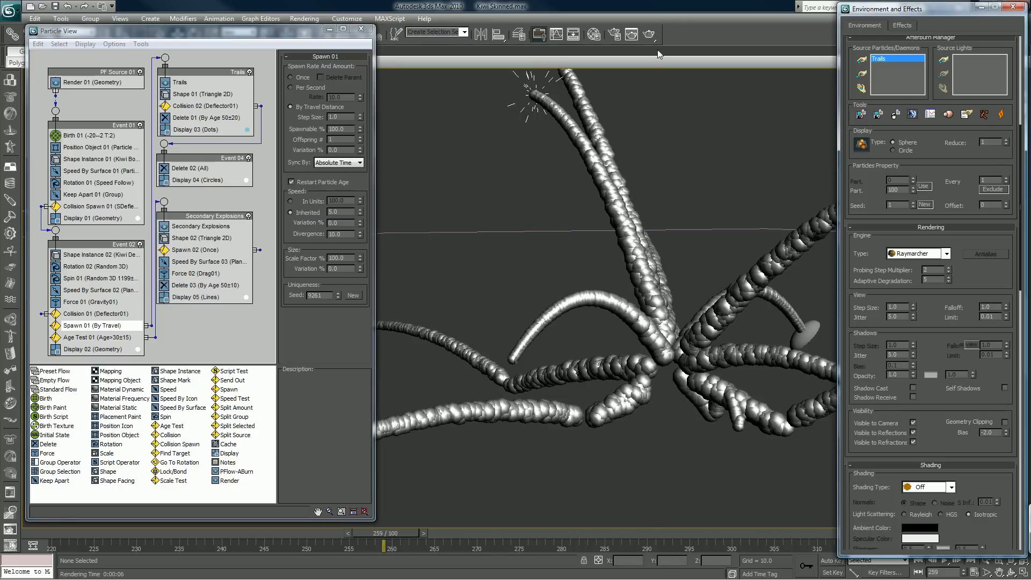
{"action": "left_click", "coordinate": [649, 34]}
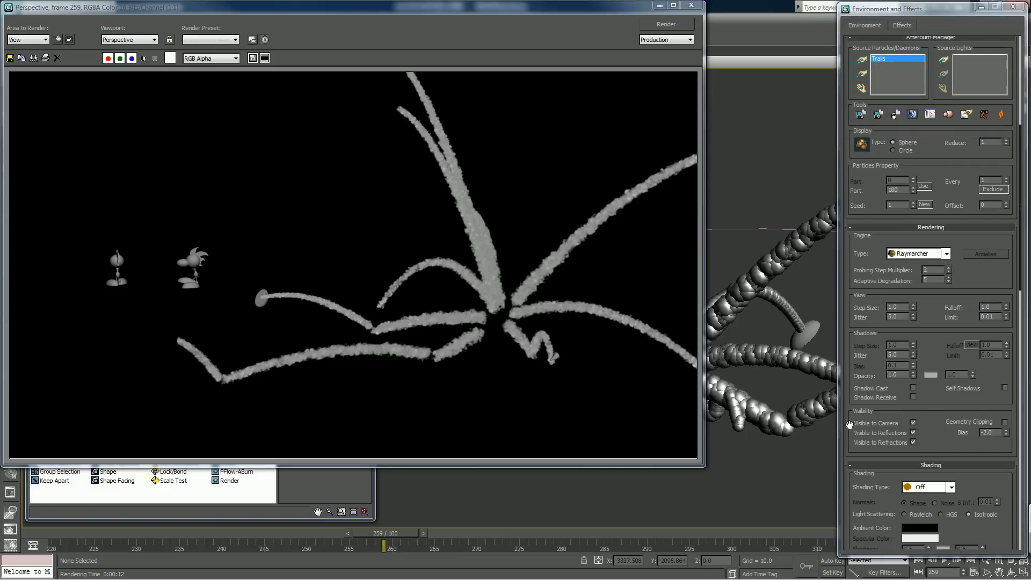
Set the sphere radius to 7 low and 30 high in AfterBurn's particle shape settings
{"action": "scroll", "coordinate": [930, 300], "scroll_direction": "down", "scroll_amount": 8}
{"action": "scroll", "coordinate": [900, 300], "scroll_direction": "down", "scroll_amount": 10}
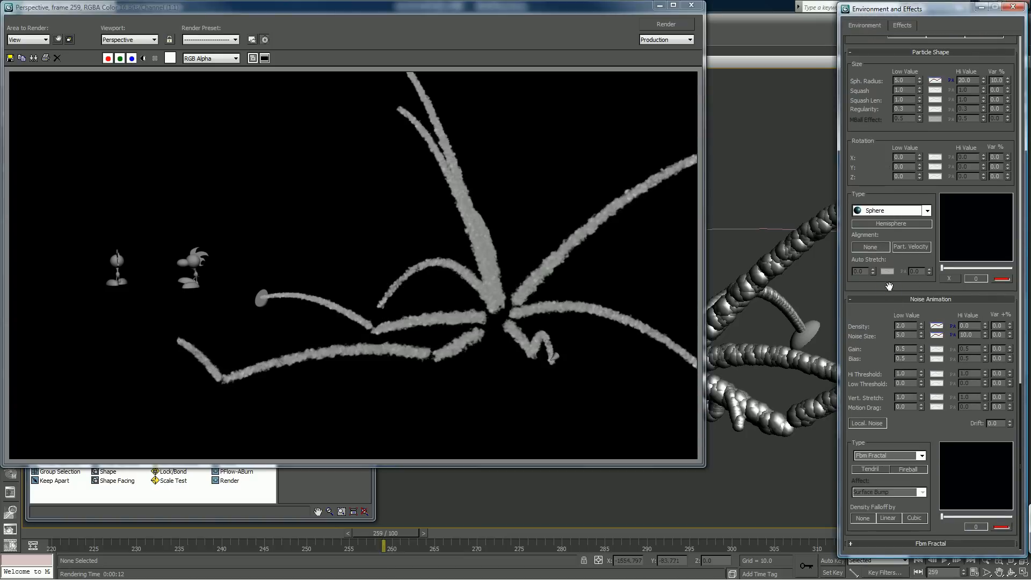
{"action": "left_click_drag", "start_coordinate": [905, 80], "coordinate": [837, 78]}
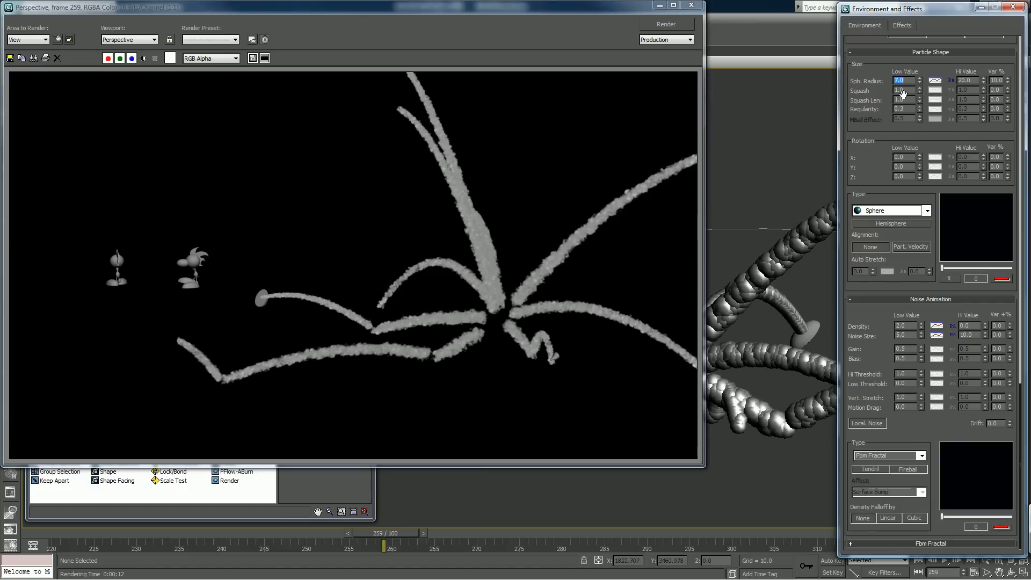
{"action": "key", "text": "Tab"}
{"action": "type", "text": "30"}
{"action": "key", "text": "Return"}
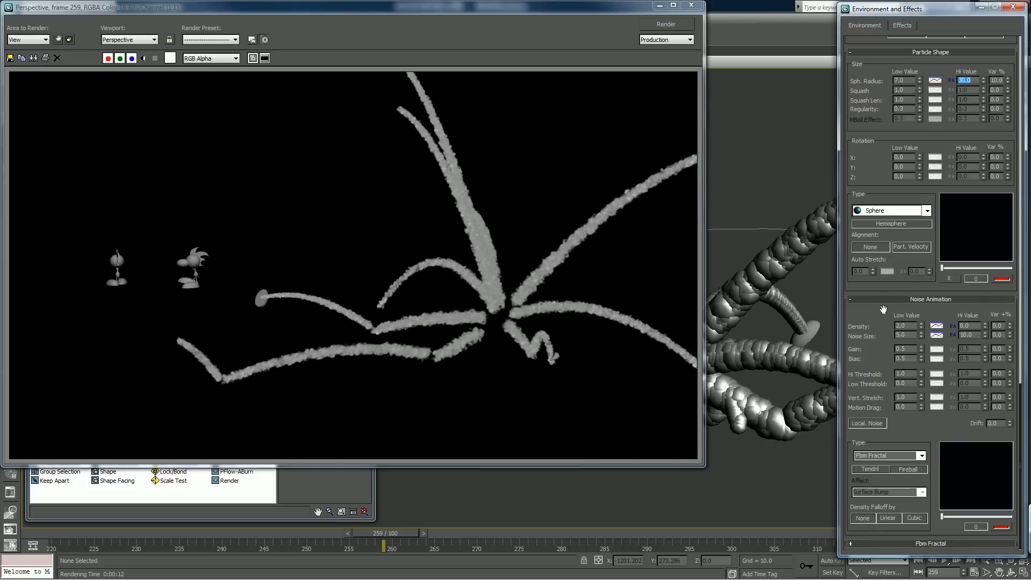
Set the Density low value to 1 and the Noise Size to 7 low and 30 high, and render frame 259
{"action": "left_click", "coordinate": [867, 327]}
{"action": "type", "text": "1"}
{"action": "left_click", "coordinate": [902, 335]}
{"action": "key", "text": "Tab"}
{"action": "type", "text": "30"}
{"action": "key", "text": "Return"}
{"action": "left_click", "coordinate": [876, 321]}
{"action": "left_click", "coordinate": [660, 27]}
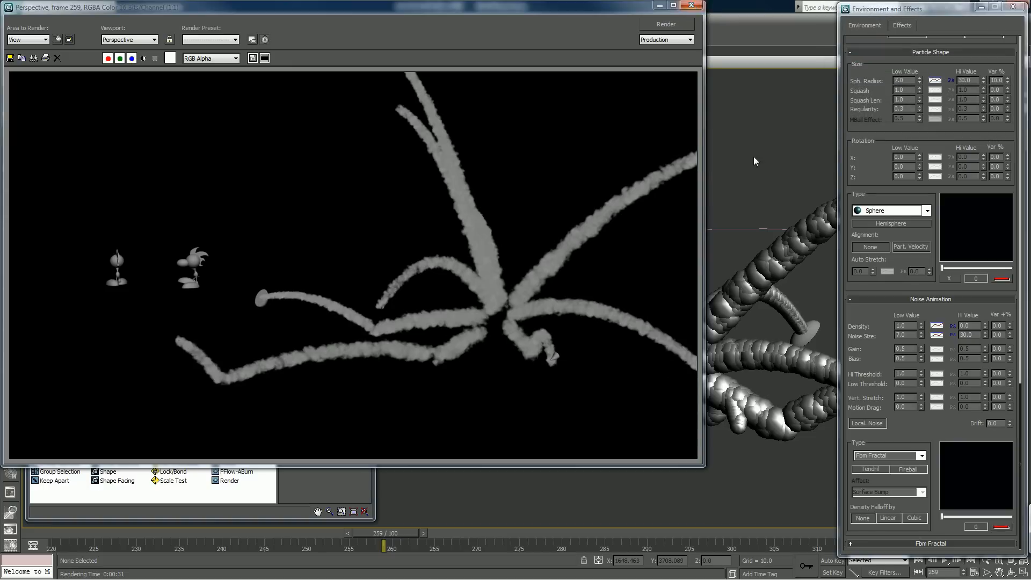
Bow the Density animation curve upward by adding a Bezier point and moving it to about 30 across and 0.3 on the value axis
{"action": "left_click", "coordinate": [937, 328]}
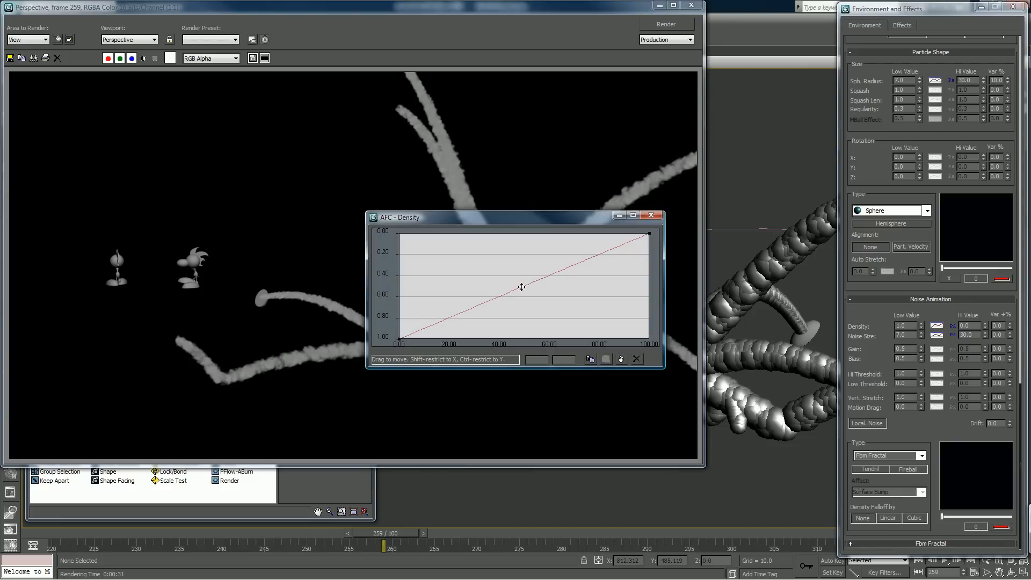
{"action": "left_click", "coordinate": [522, 287]}
{"action": "right_click", "coordinate": [521, 287]}
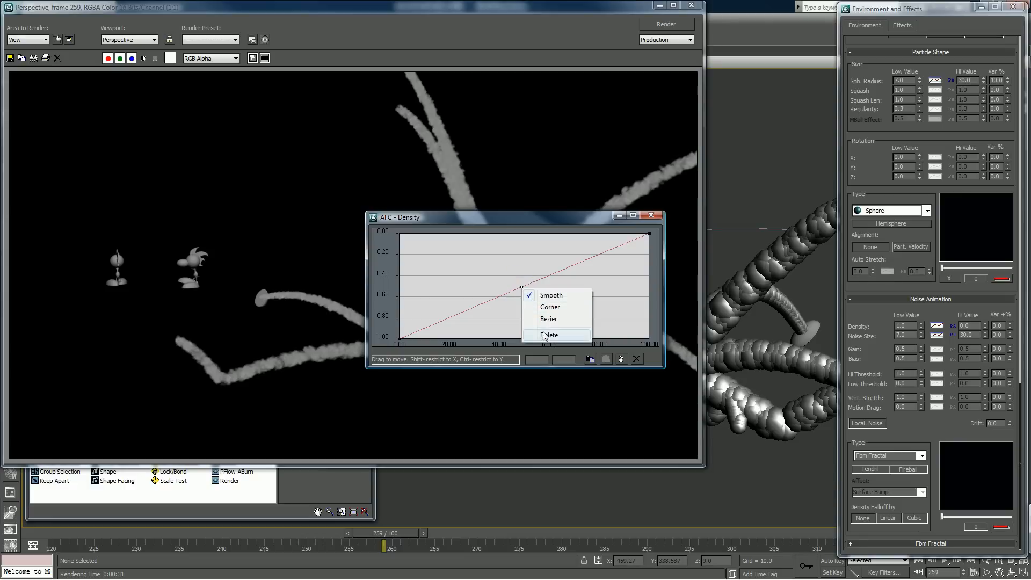
{"action": "left_click", "coordinate": [549, 319]}
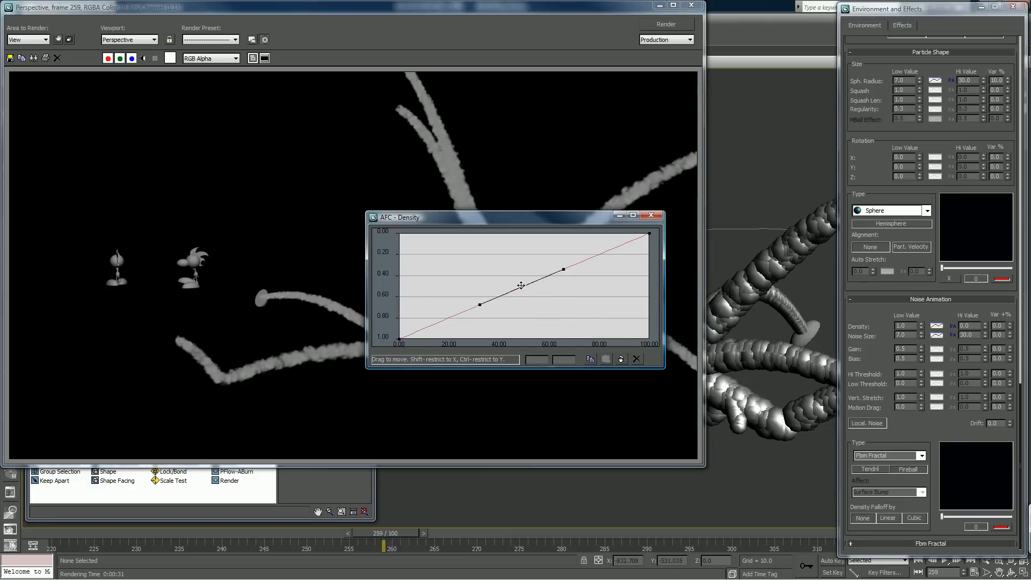
{"action": "left_click_drag", "start_coordinate": [522, 286], "coordinate": [474, 267]}
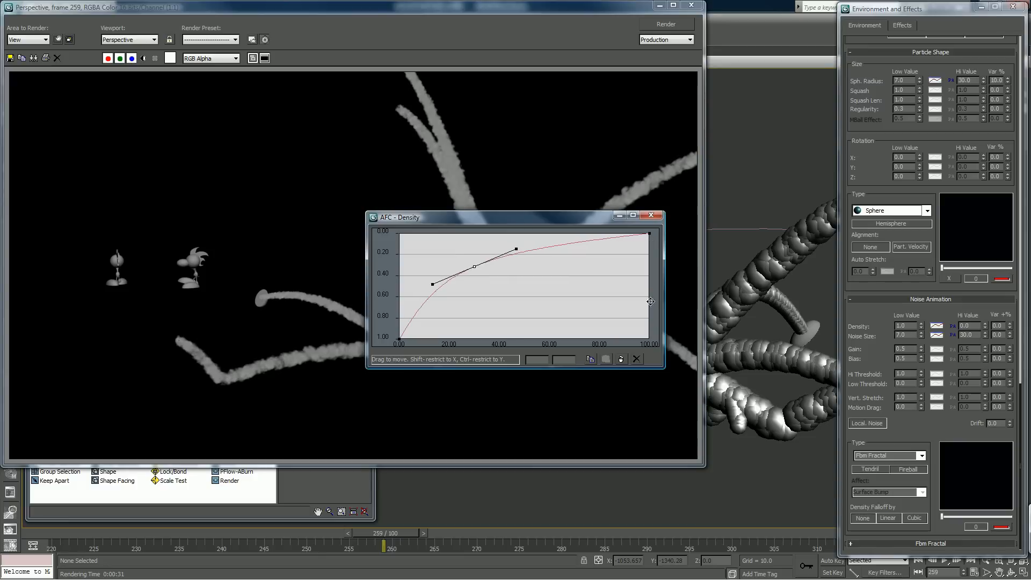
{"action": "left_click", "coordinate": [656, 215]}
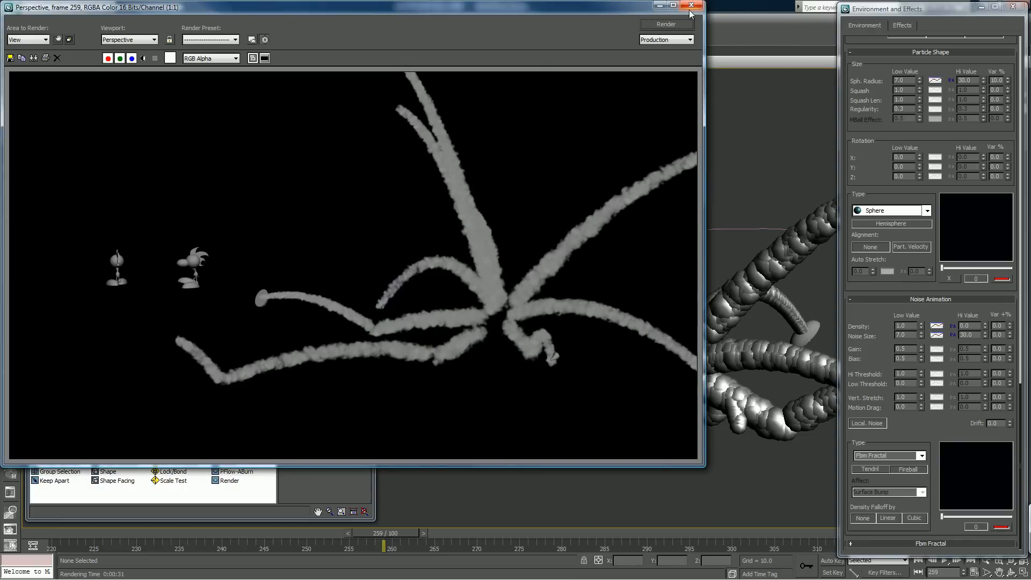